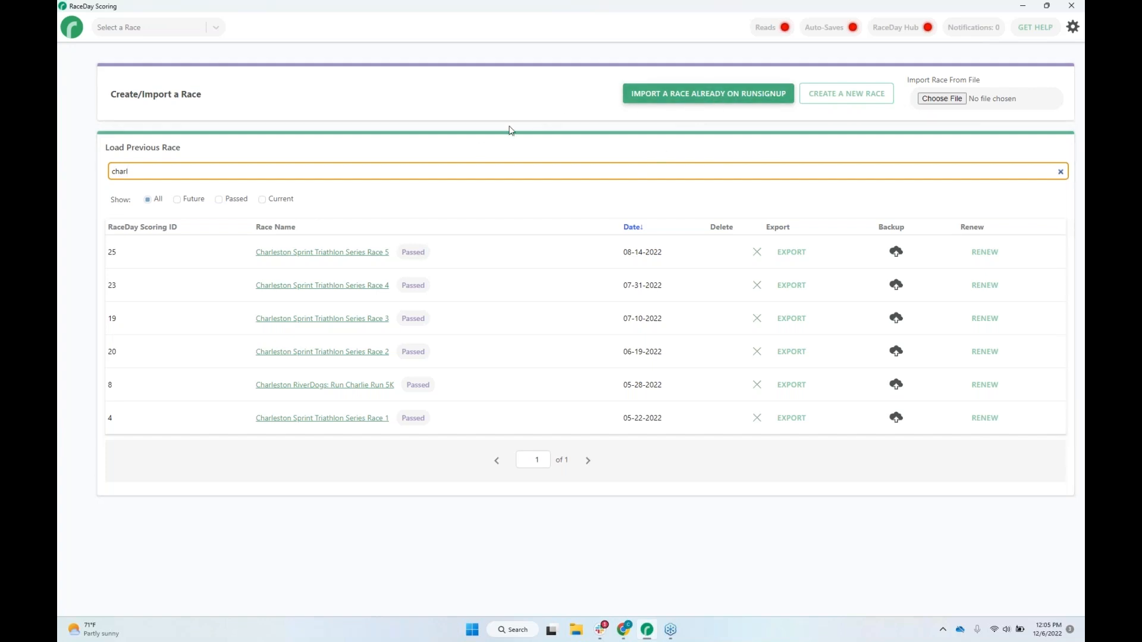
Search the races already on RunSignup for dates on or after 12/06/2021 and on or before 12/06/2022.
click(729, 100)
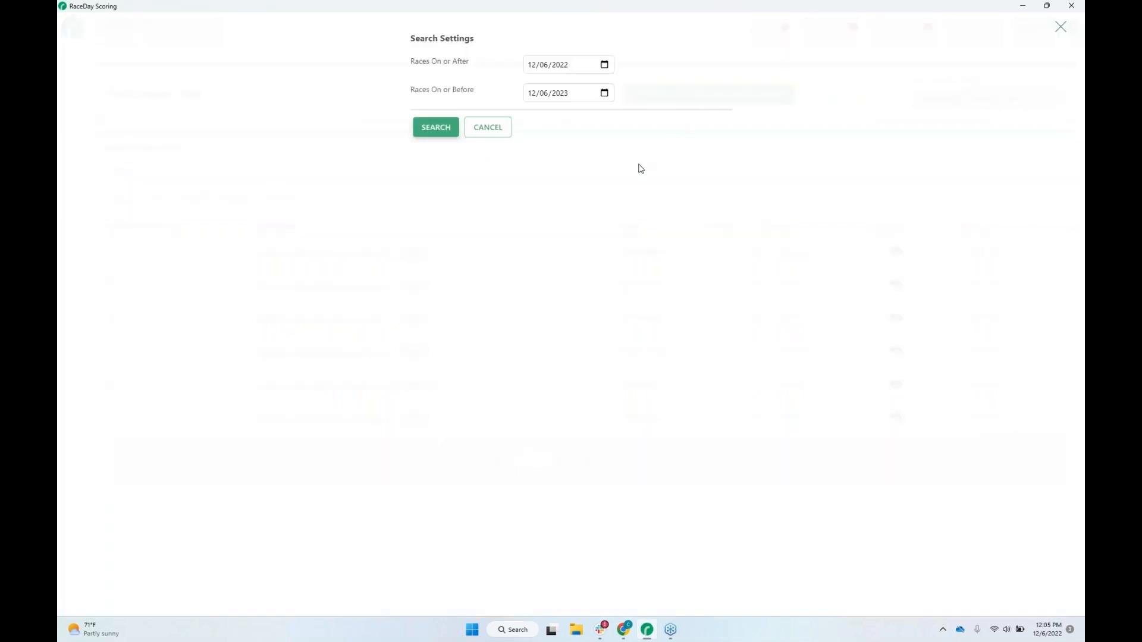
click(567, 70)
click(564, 96)
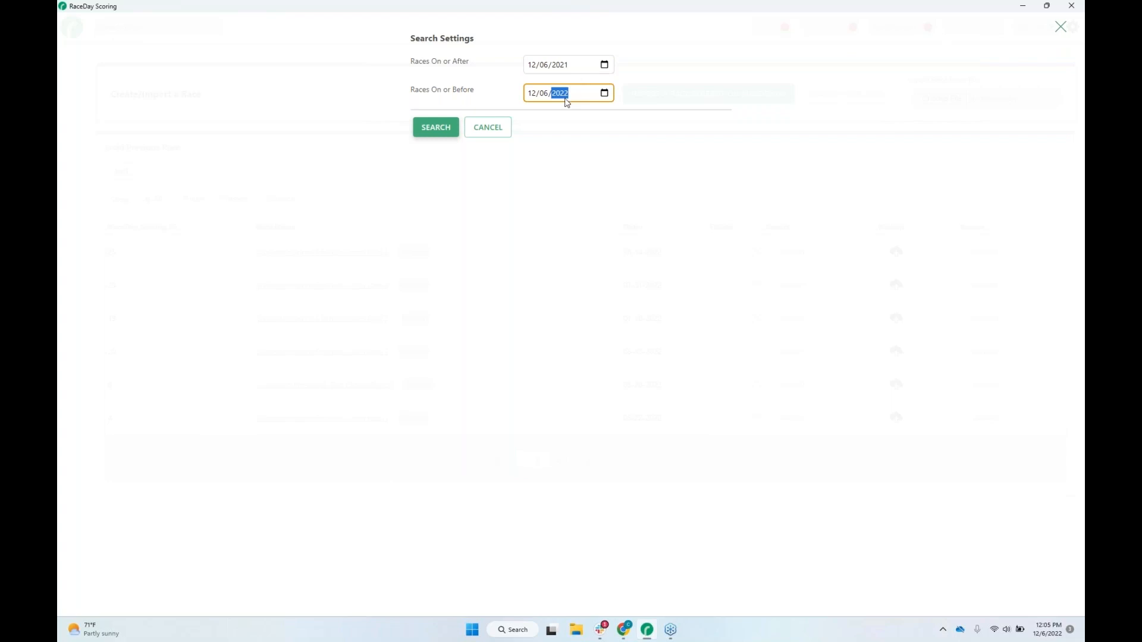
click(449, 130)
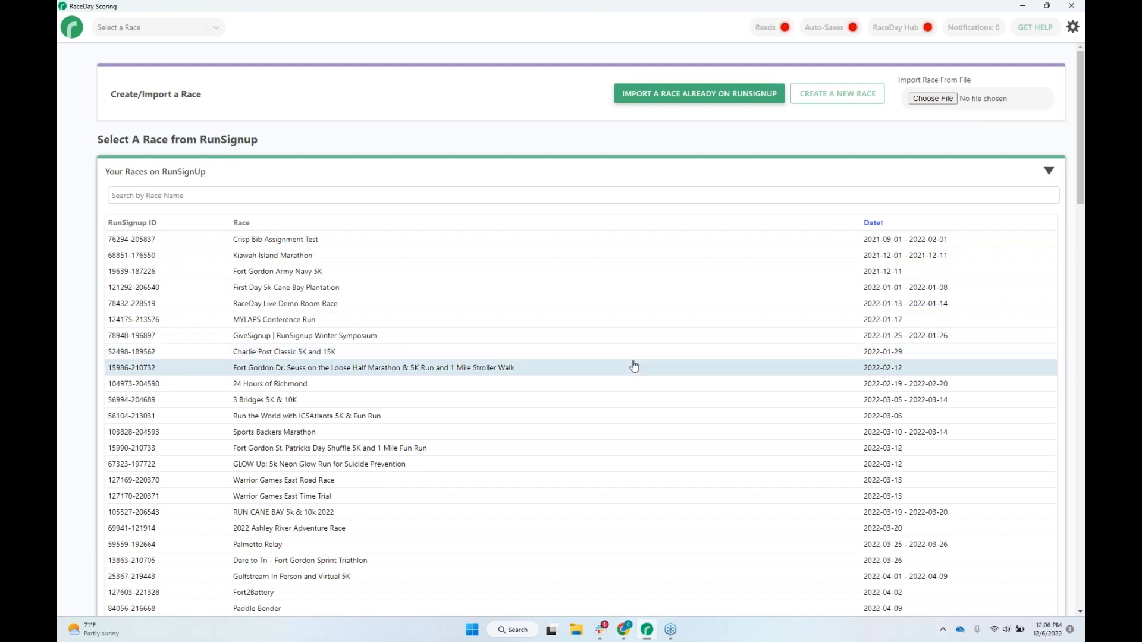
Import the 2021 Final Upload backup of Charlie Post Classic 5K and 15K and check the race date.
click(305, 354)
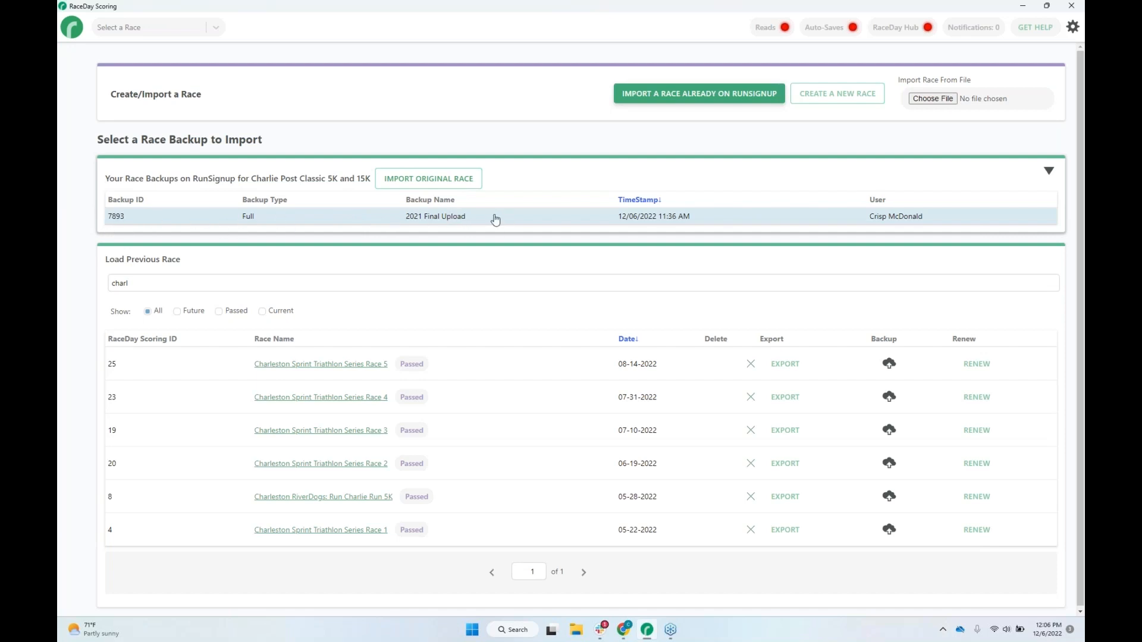
click(544, 222)
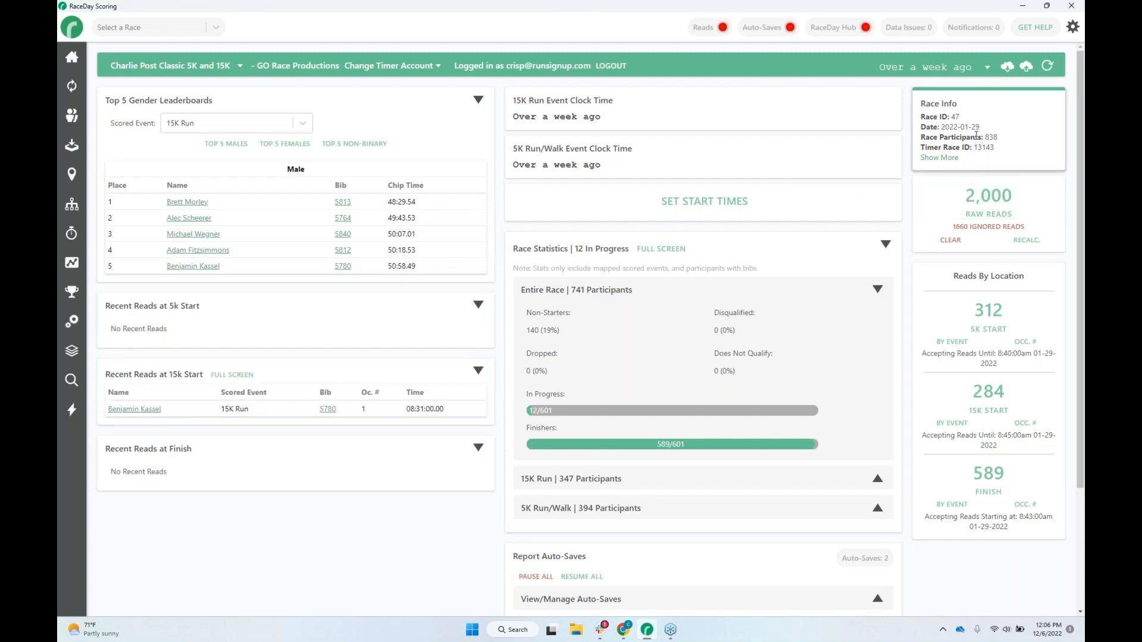
drag(981, 129, 941, 126)
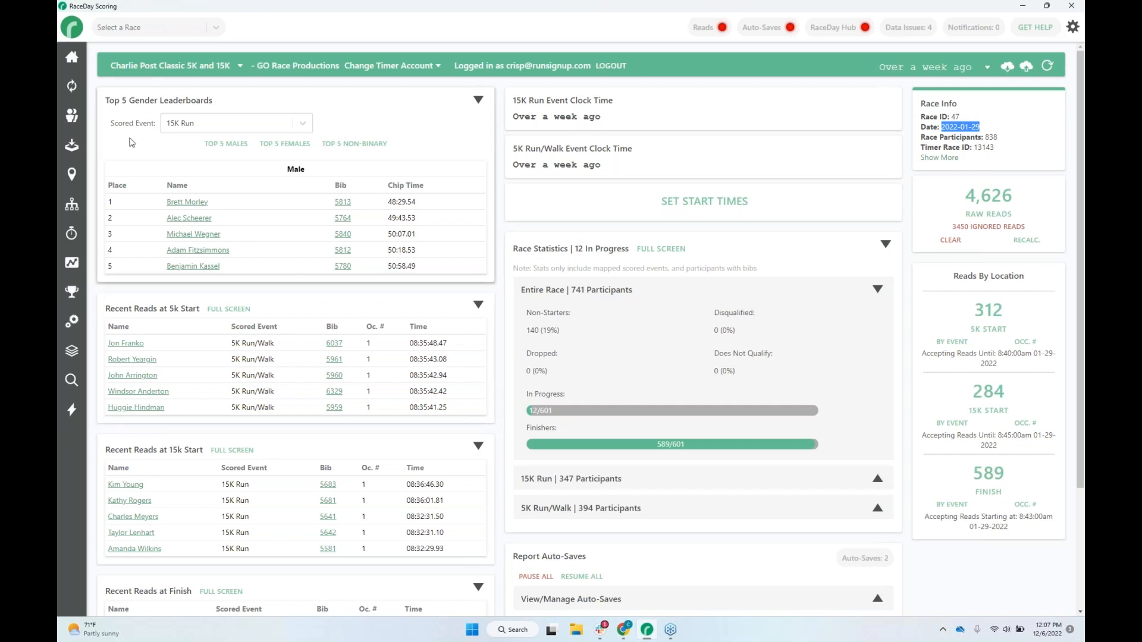
Leave the imported race without sending a backup to RunSignup and open the race management list.
click(73, 28)
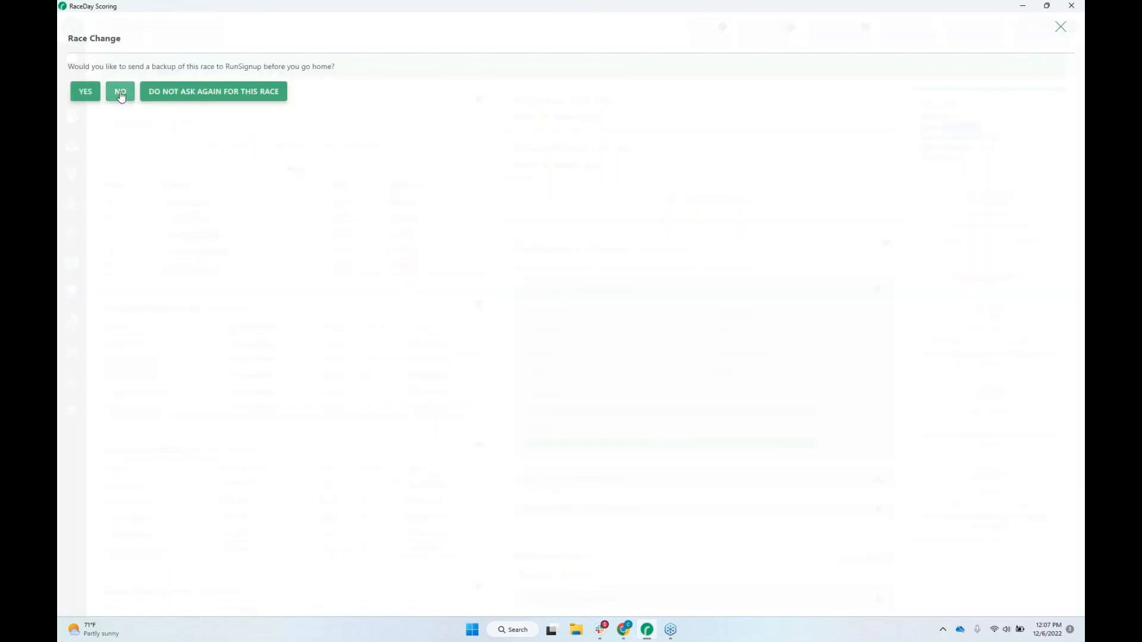
click(121, 95)
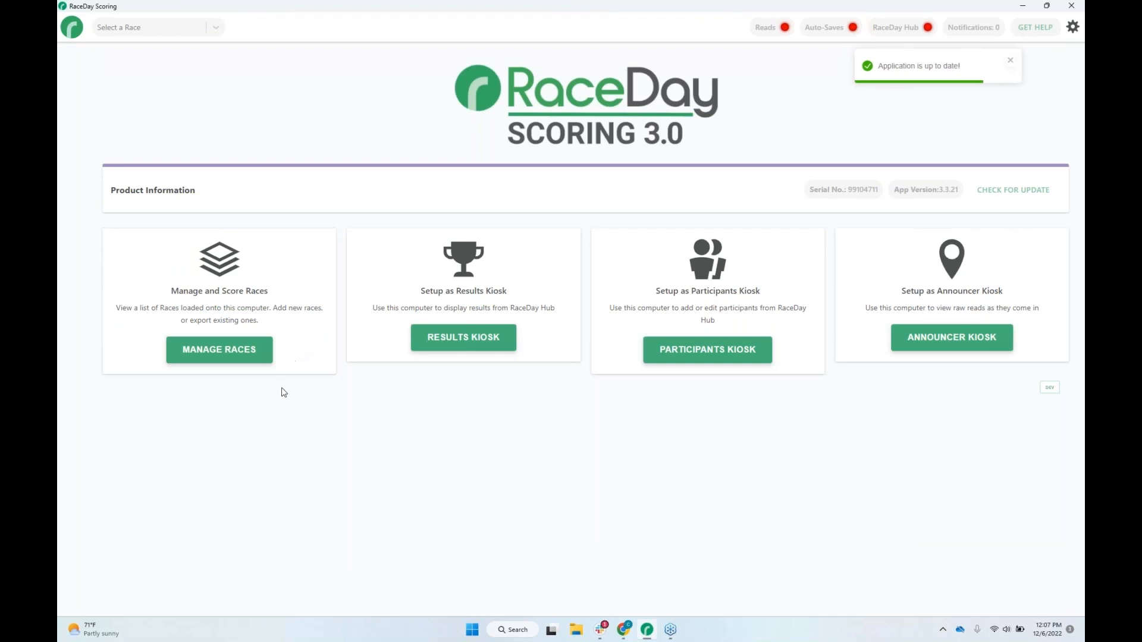
click(214, 355)
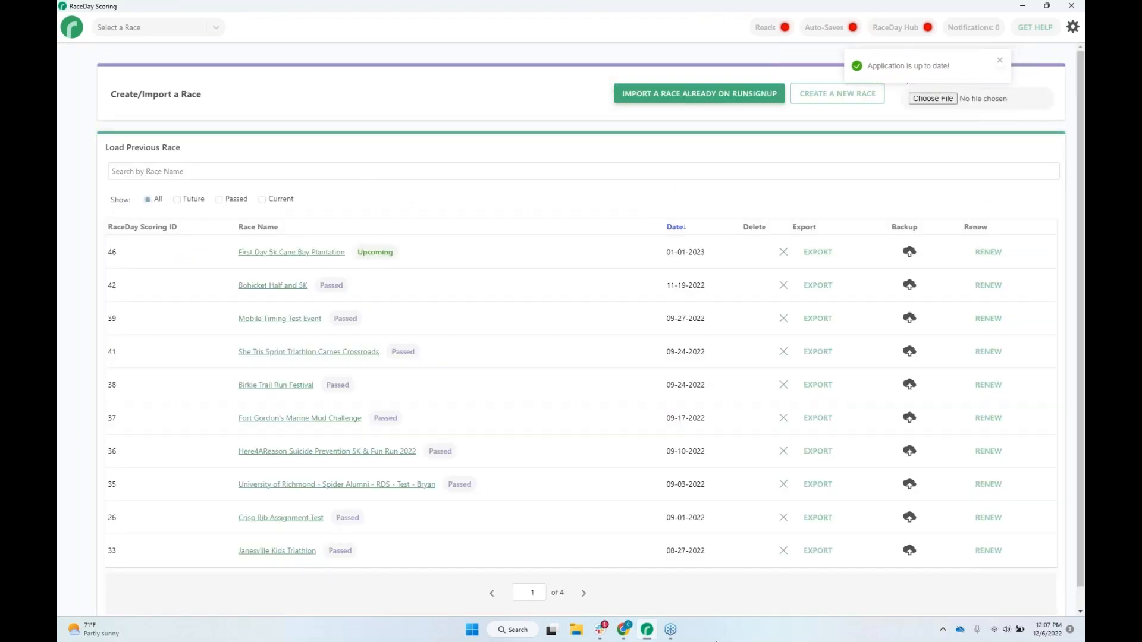
Browse the previous races on page 4 of the list, and return to page 1.
double_click(533, 592)
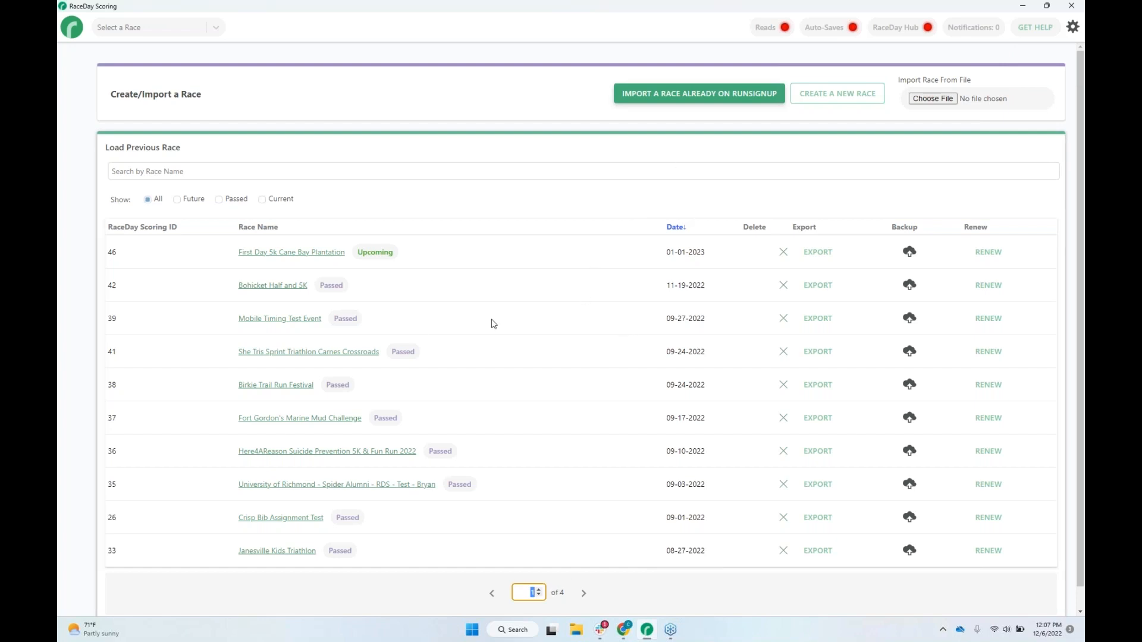
click(115, 231)
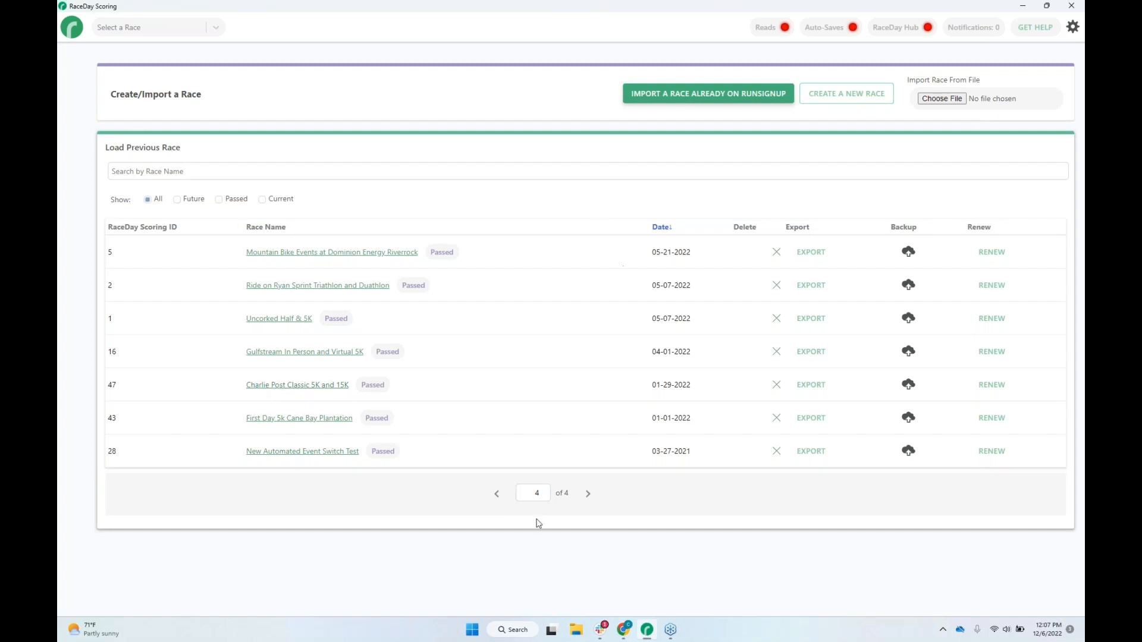
click(497, 493)
double_click(540, 593)
text(1)
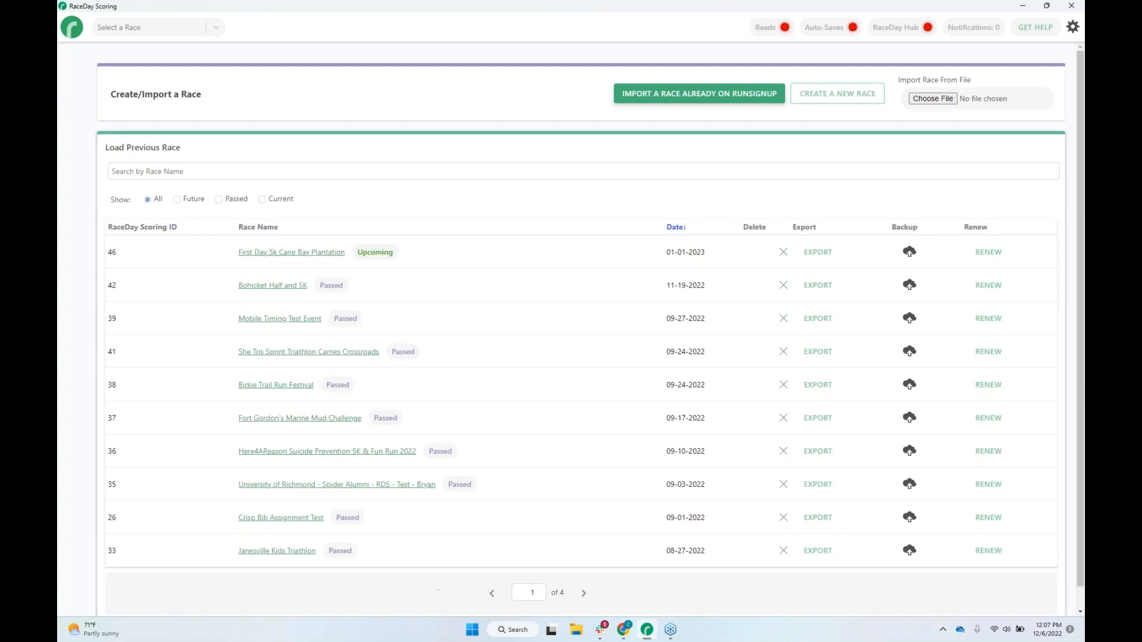
Filter the previous races by the name text "charl".
click(326, 174)
text(ch)
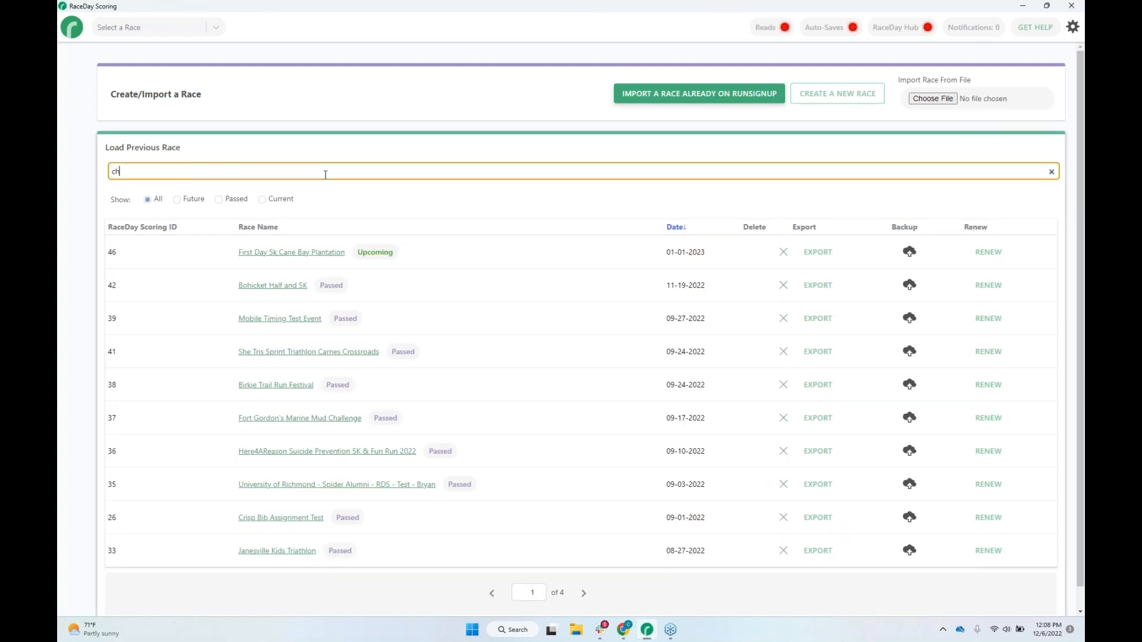
text(arl)
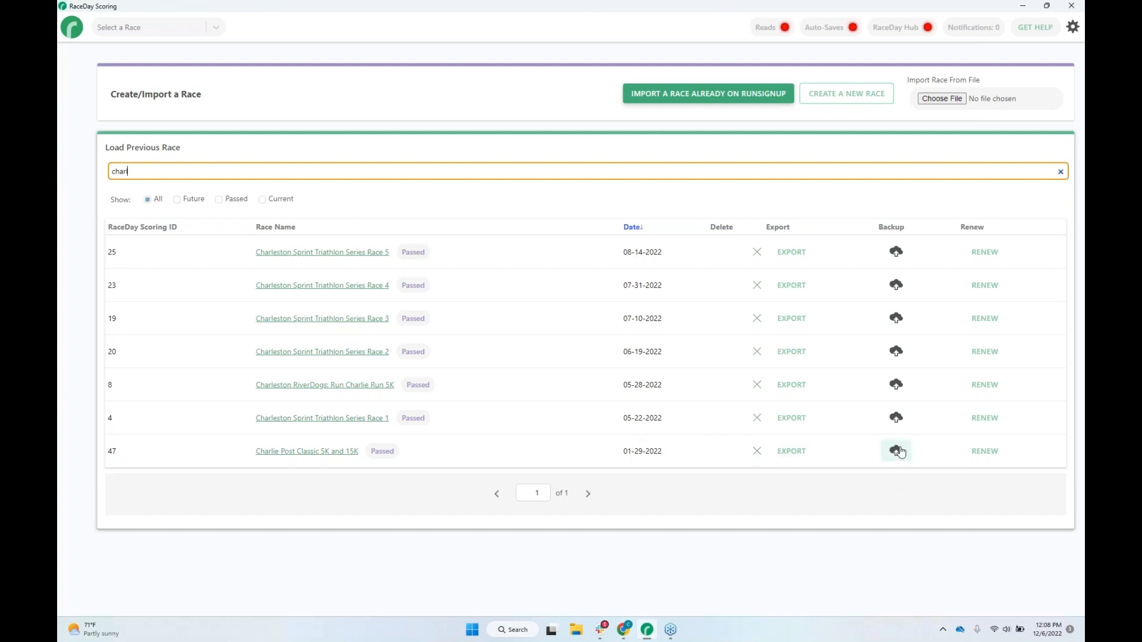
Start renewing Charlie Post Classic 5K and 15K with the 01/28/2023 race dates.
click(980, 453)
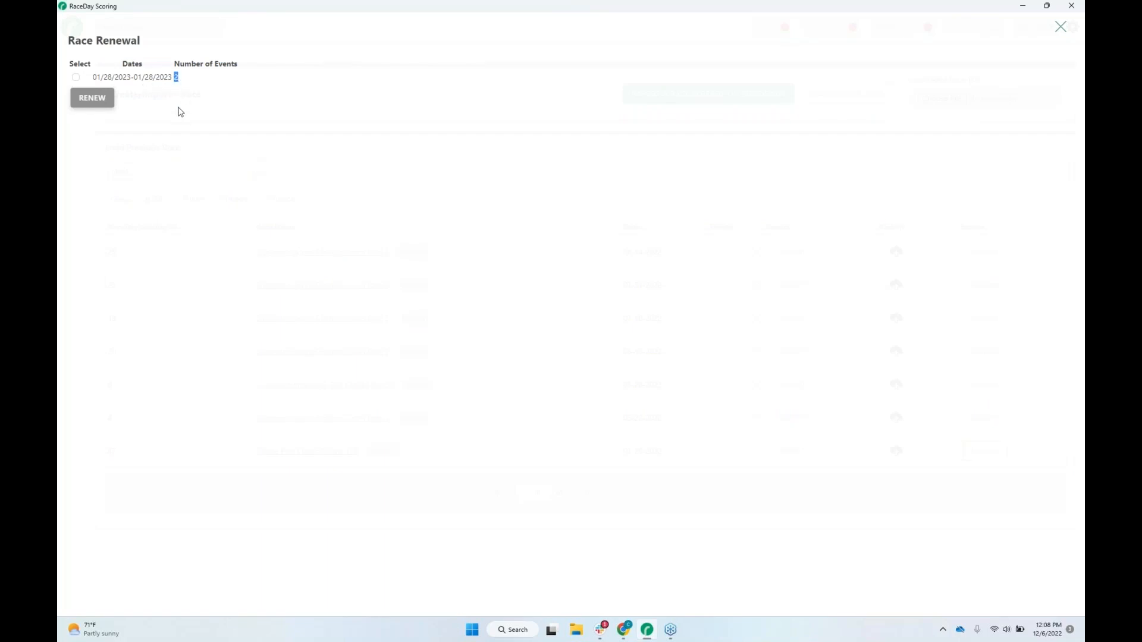
drag(172, 77, 97, 76)
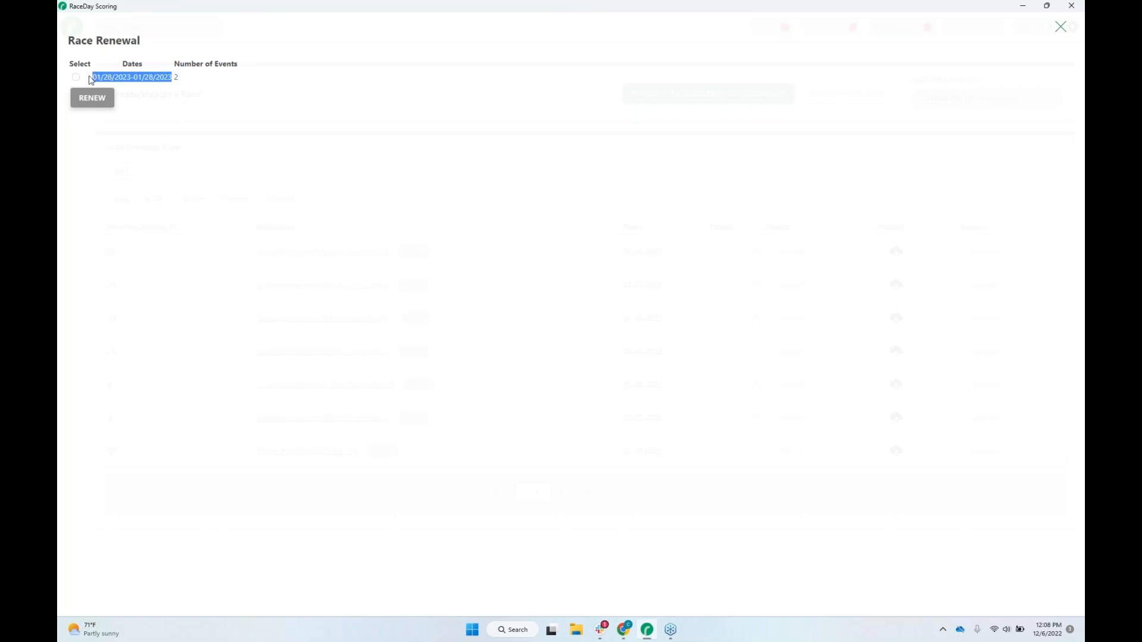
click(77, 78)
click(92, 99)
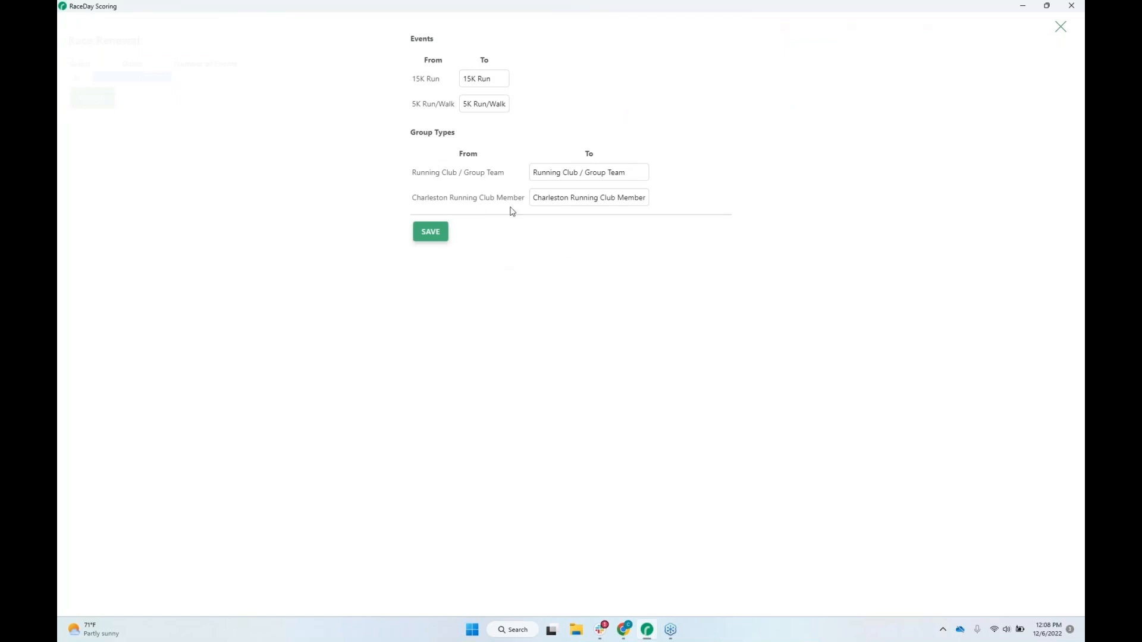
Check the mapping choices for both events and both group types, keep each matched to its same-named counterpart, and save the renewal.
click(498, 84)
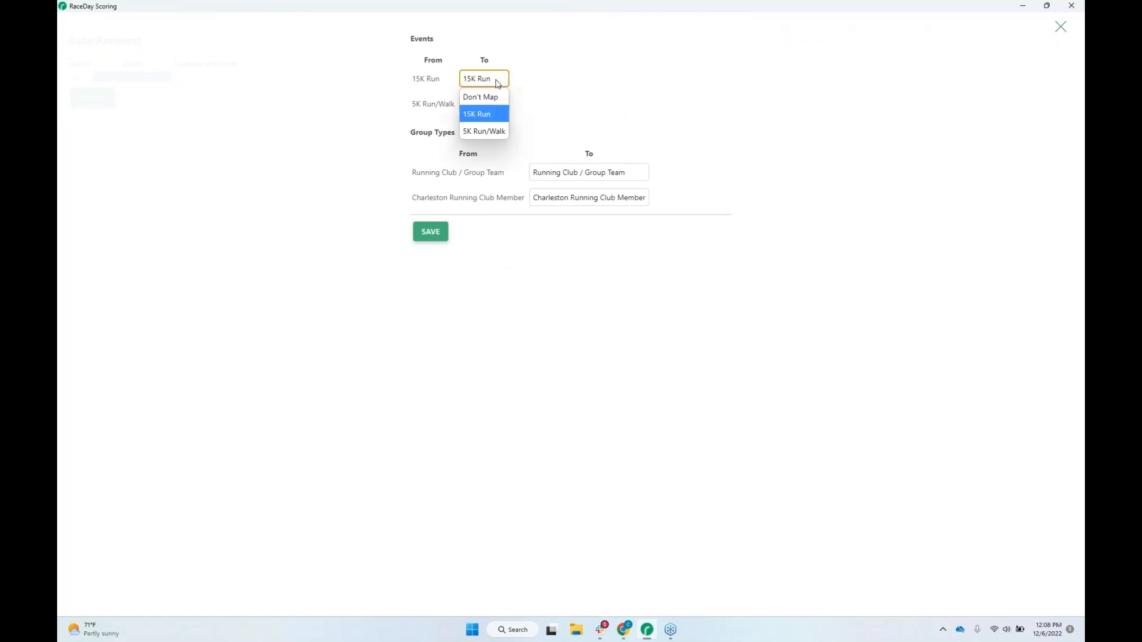
click(545, 82)
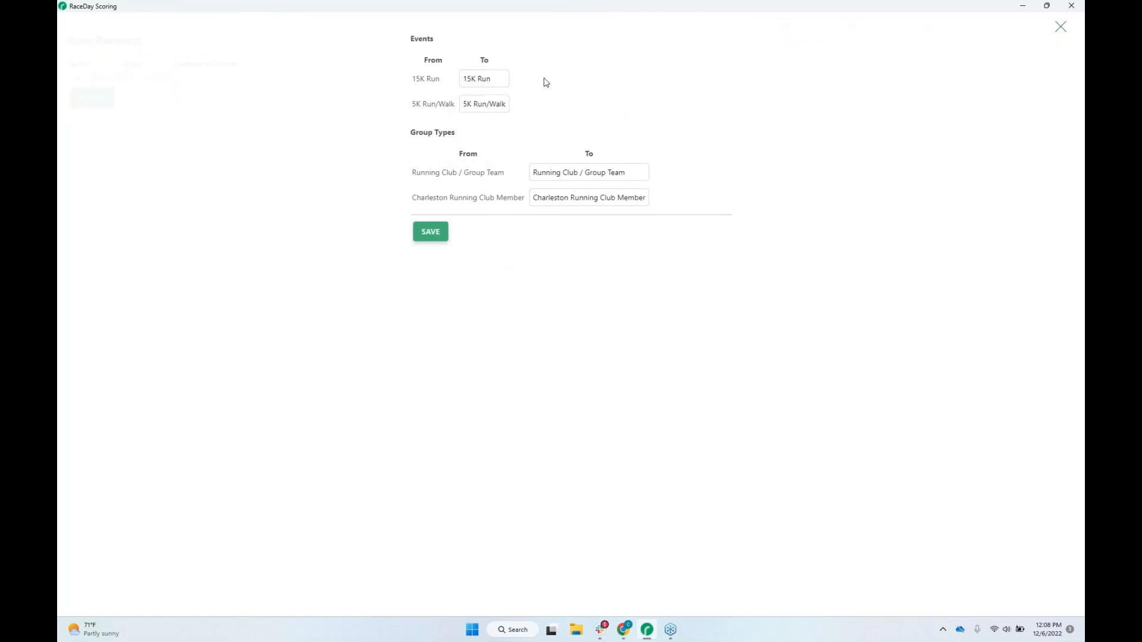
click(493, 108)
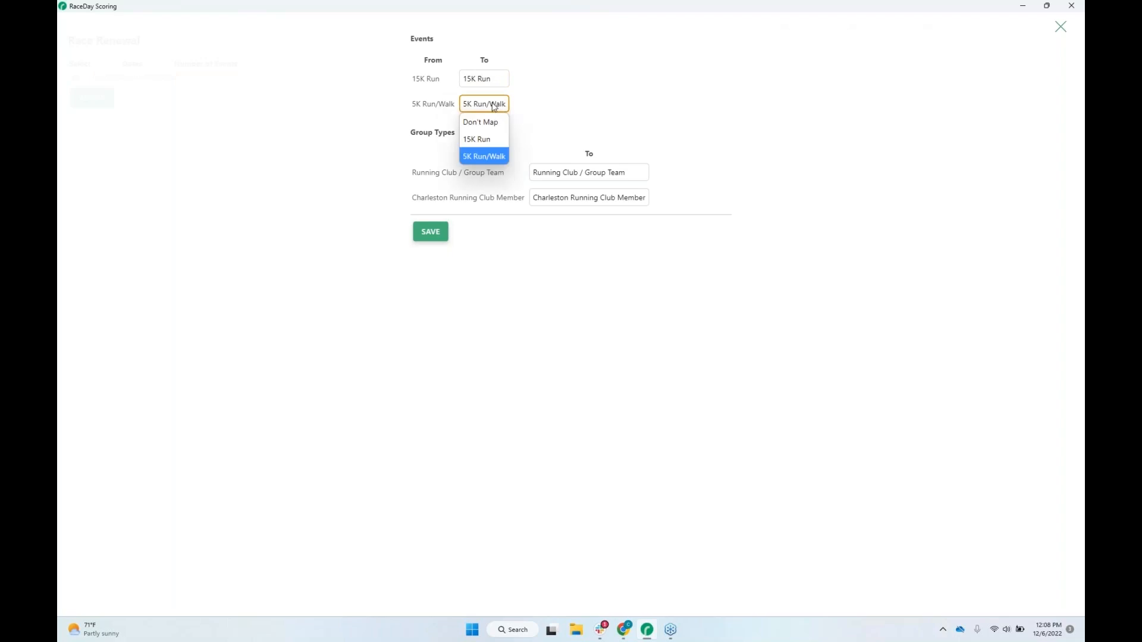
click(570, 102)
click(627, 175)
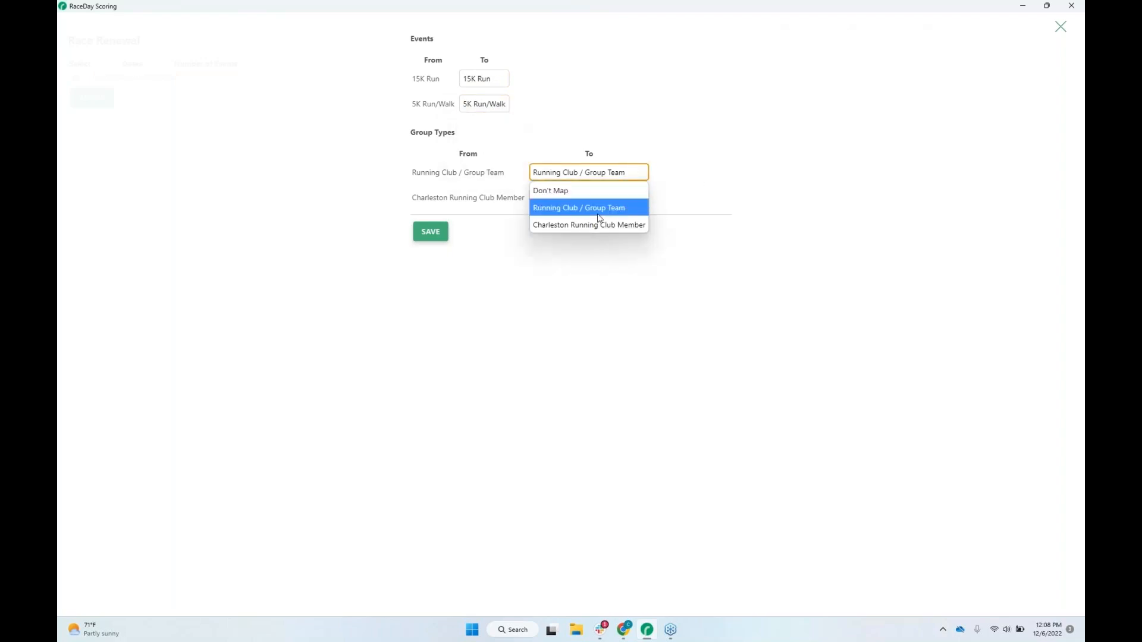
click(794, 126)
click(641, 197)
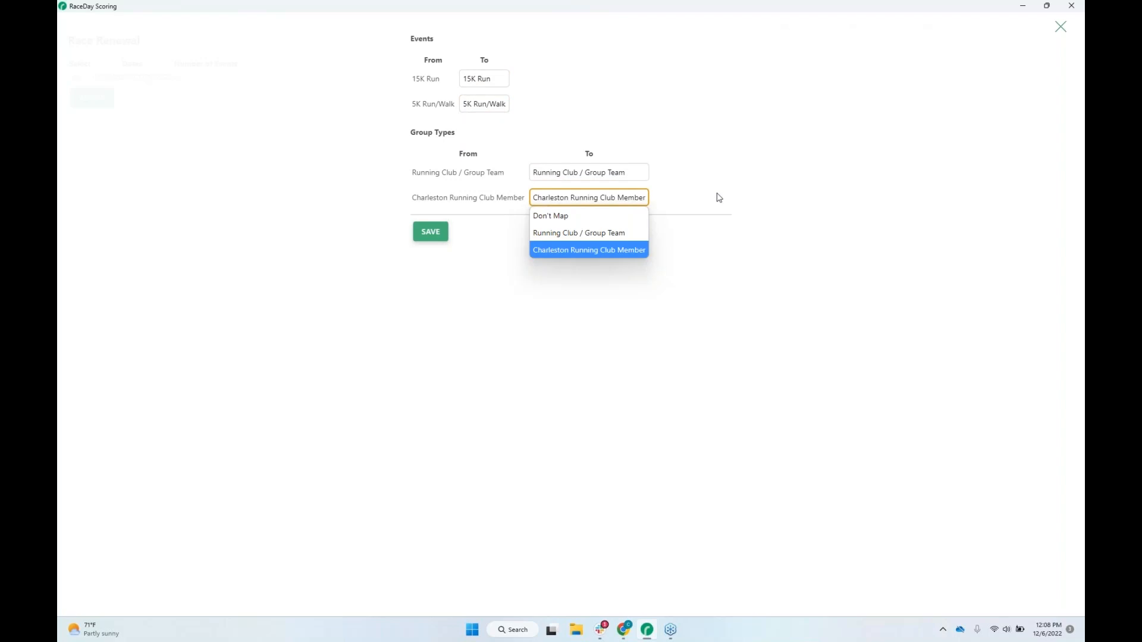
click(739, 165)
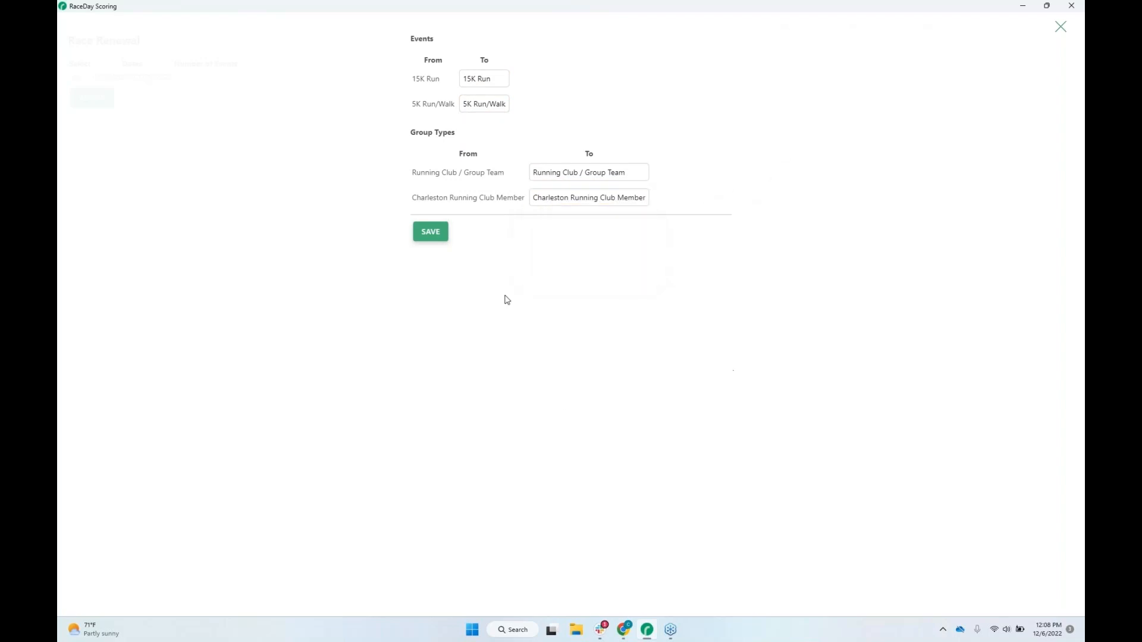
click(439, 237)
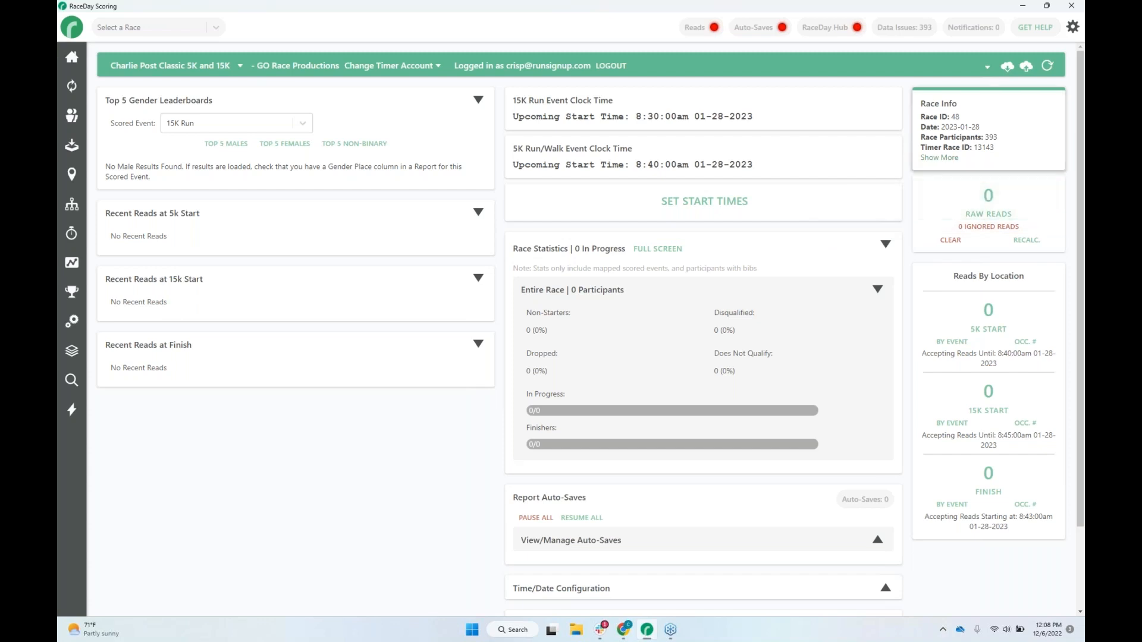
Review the renewed race's assigned and unassigned streams and its timing locations.
drag(999, 138, 982, 138)
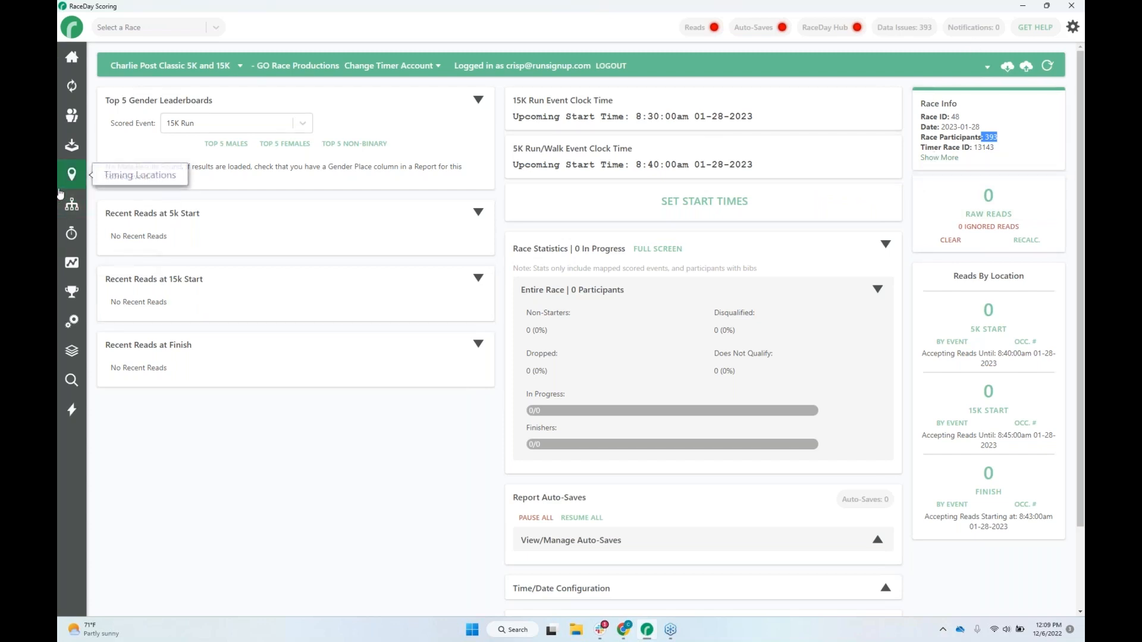
click(379, 417)
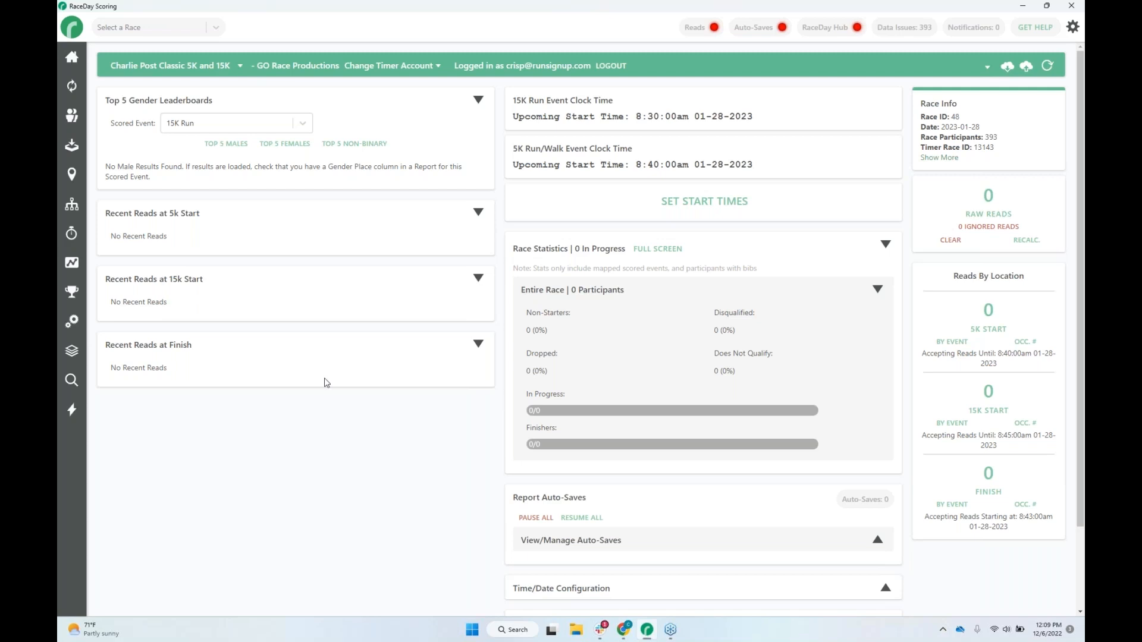
click(71, 148)
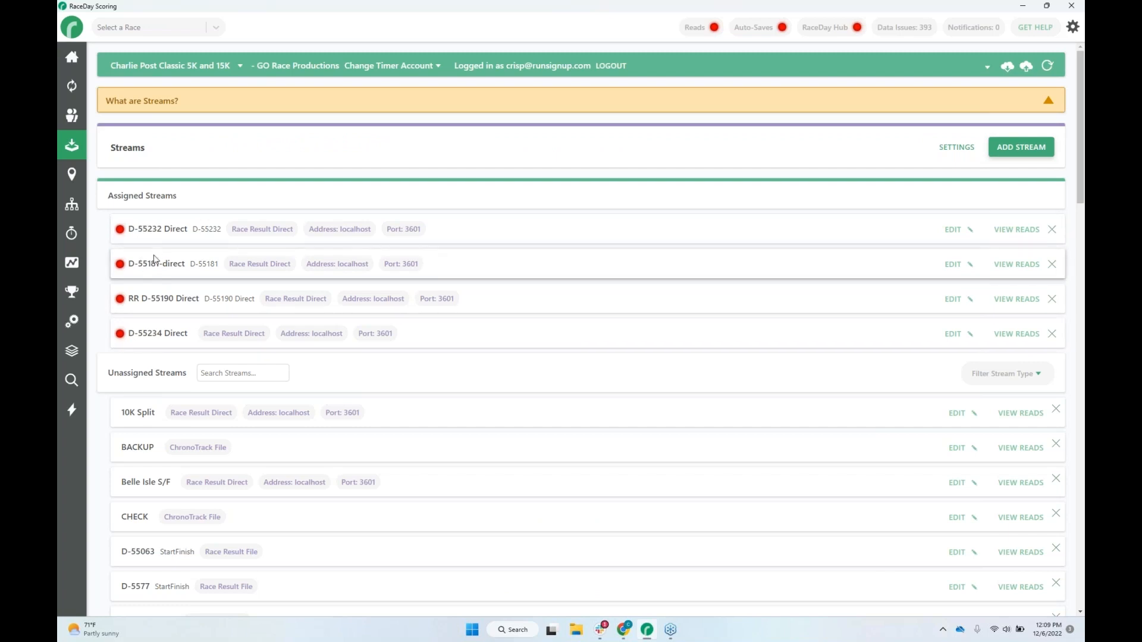
scroll(364, 395, down, 9)
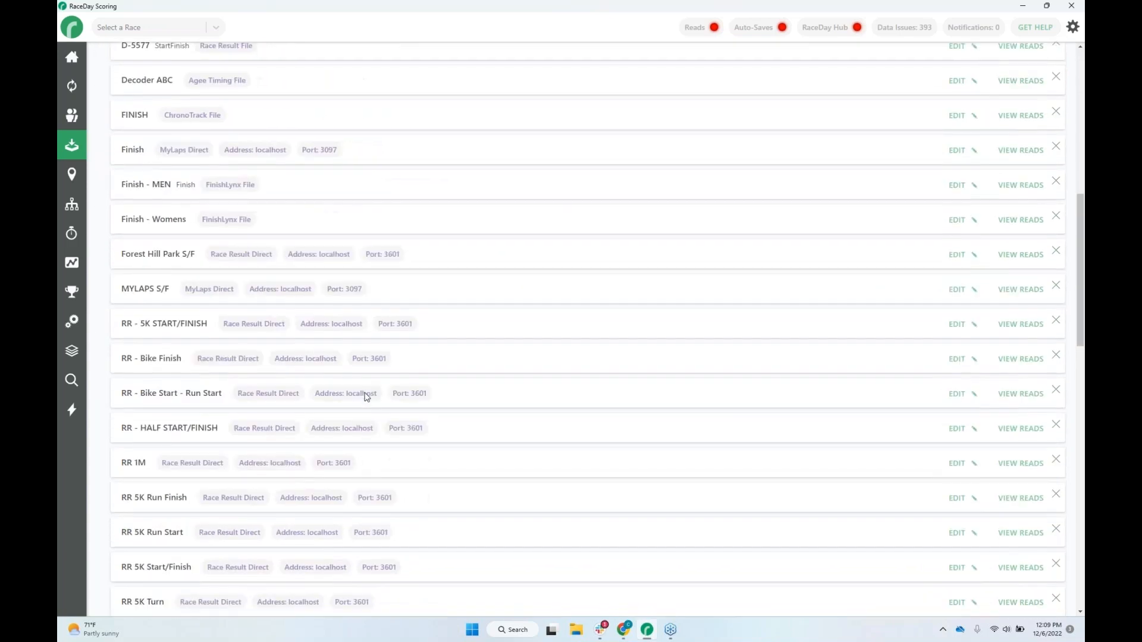
scroll(367, 397, down, 16)
scroll(366, 397, up, 6)
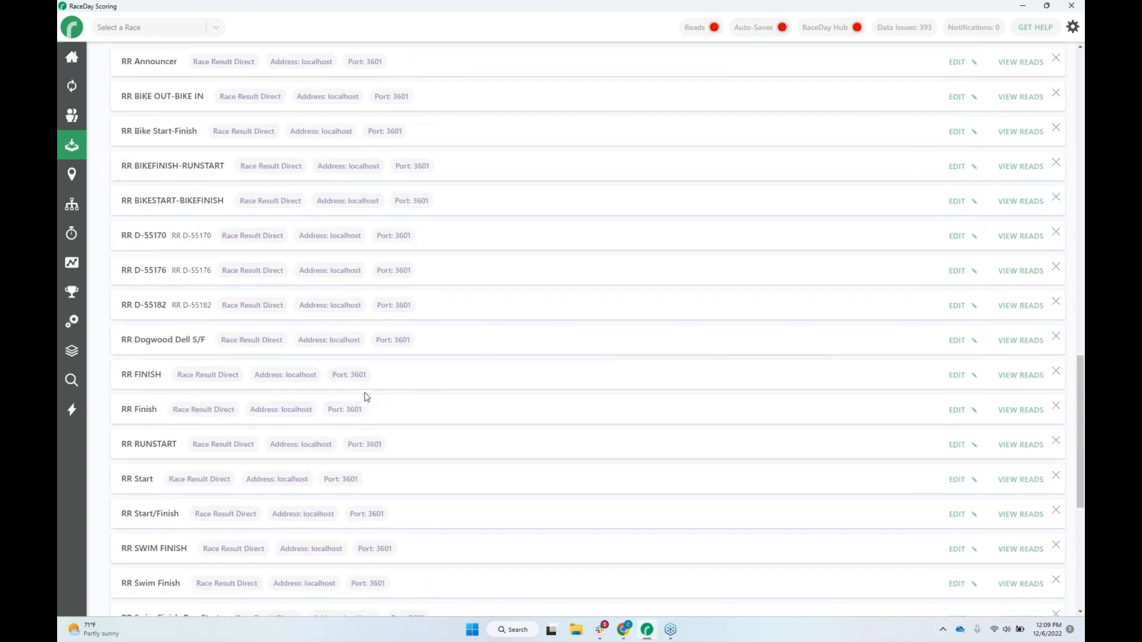
scroll(367, 396, up, 18)
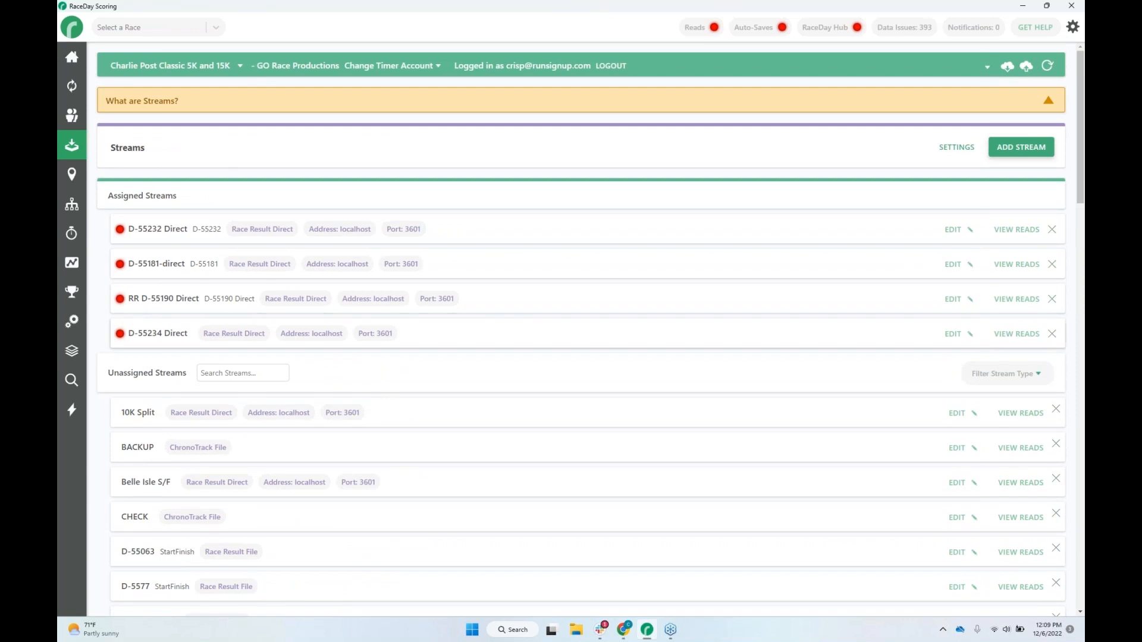
click(72, 175)
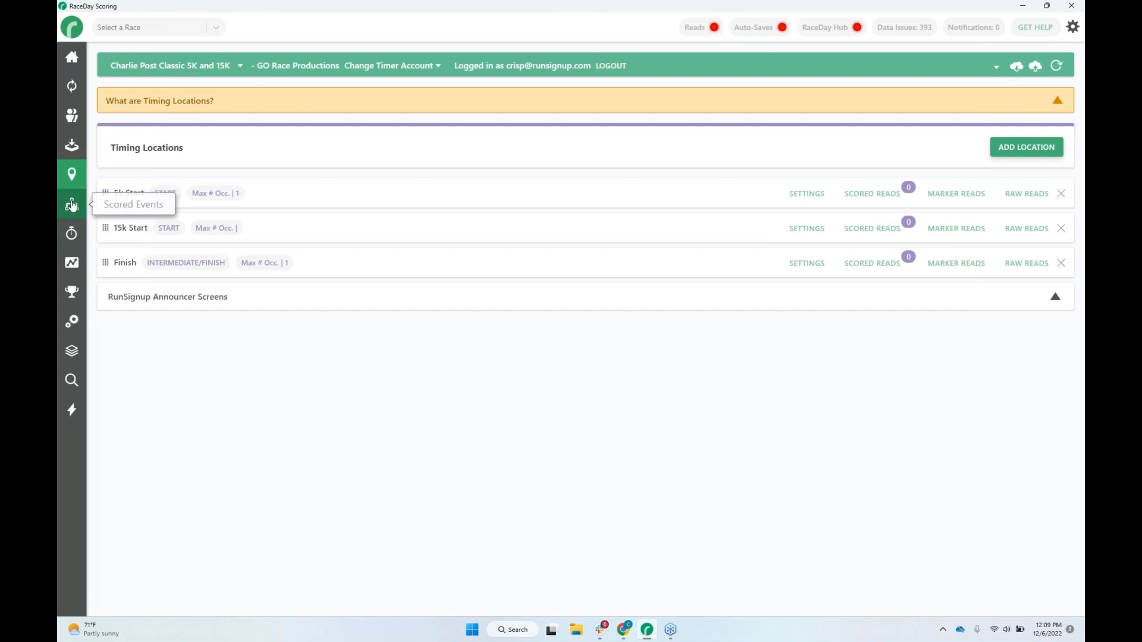
Save the participant sync settings for the renewed race and look through its participant list.
click(72, 87)
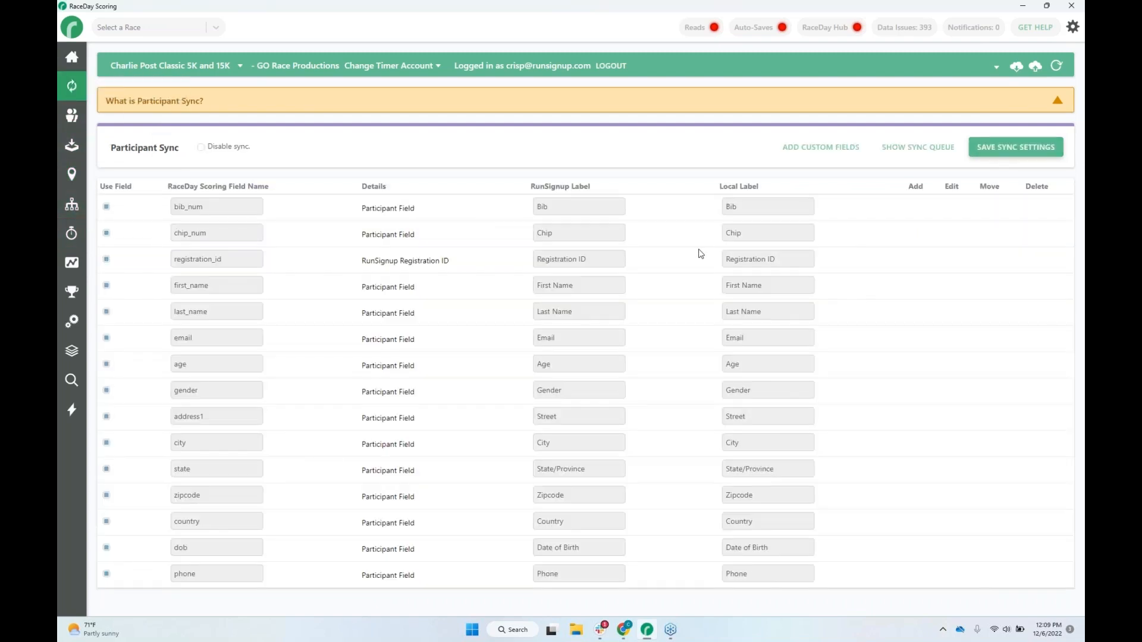
click(1026, 149)
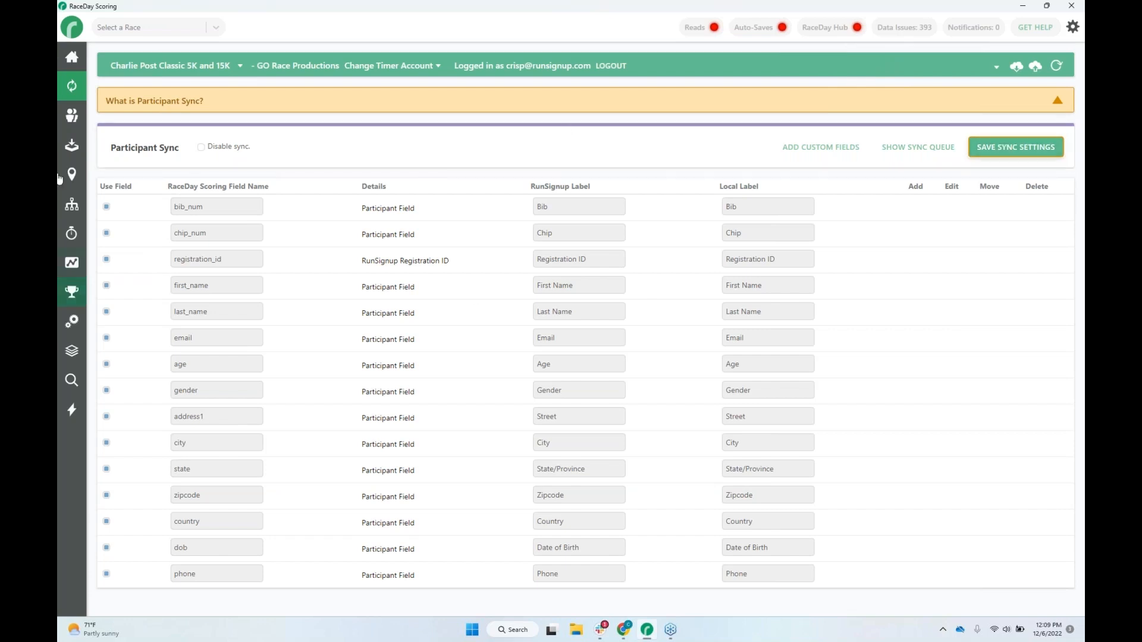
click(71, 117)
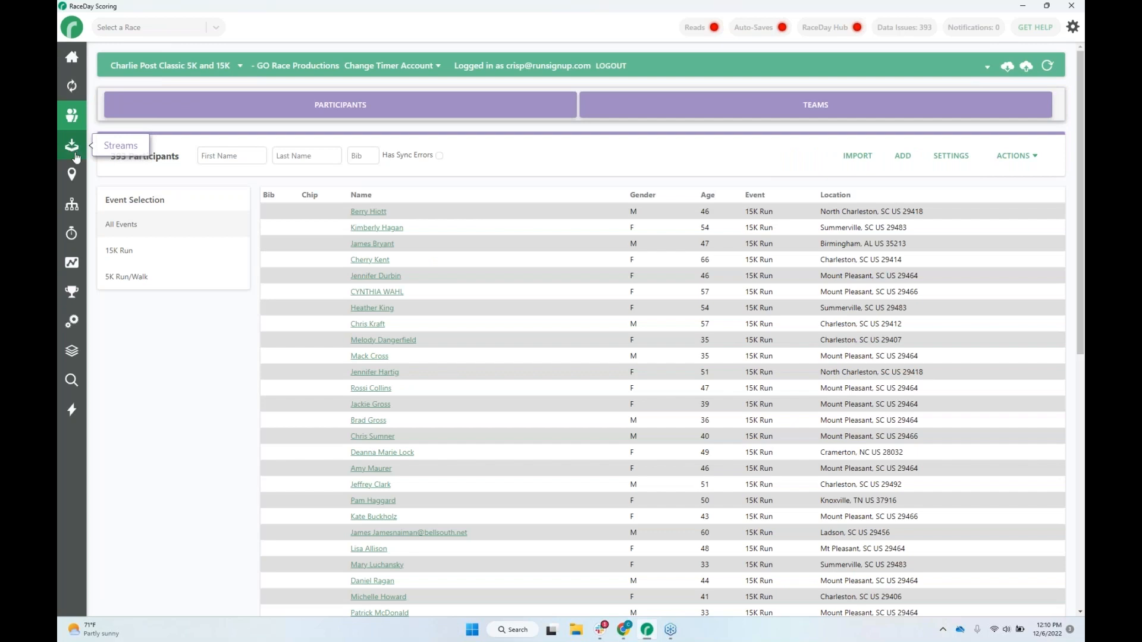
scroll(293, 316, down, 10)
scroll(293, 315, up, 4)
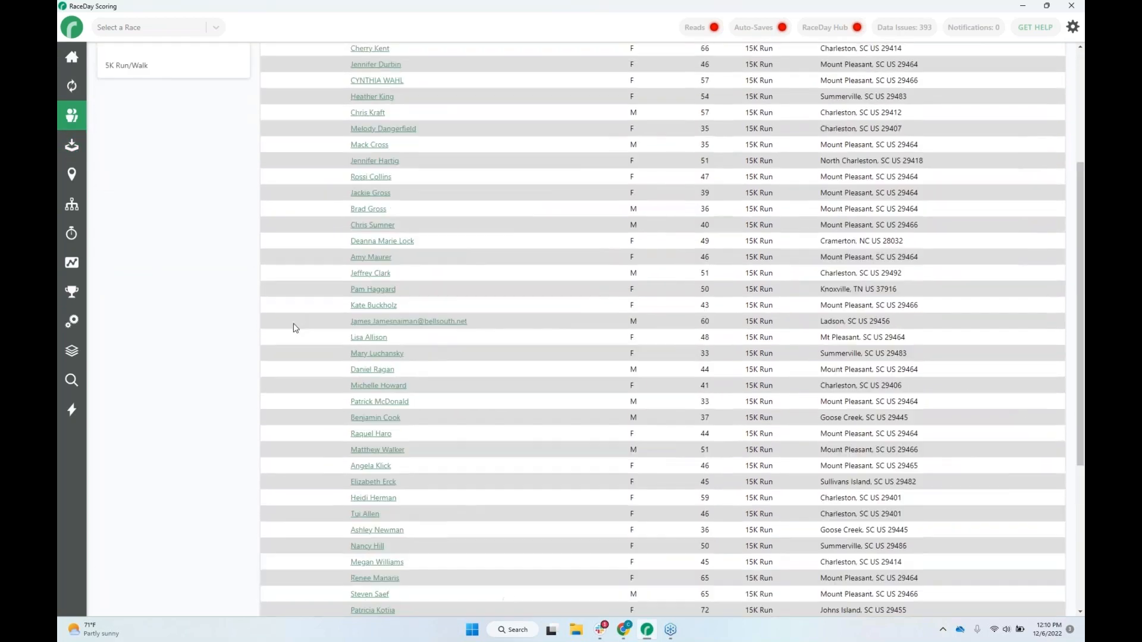
Review the 5k Start timing location's settings, including its additional bib and time filters, and leave without saving.
scroll(293, 316, up, 5)
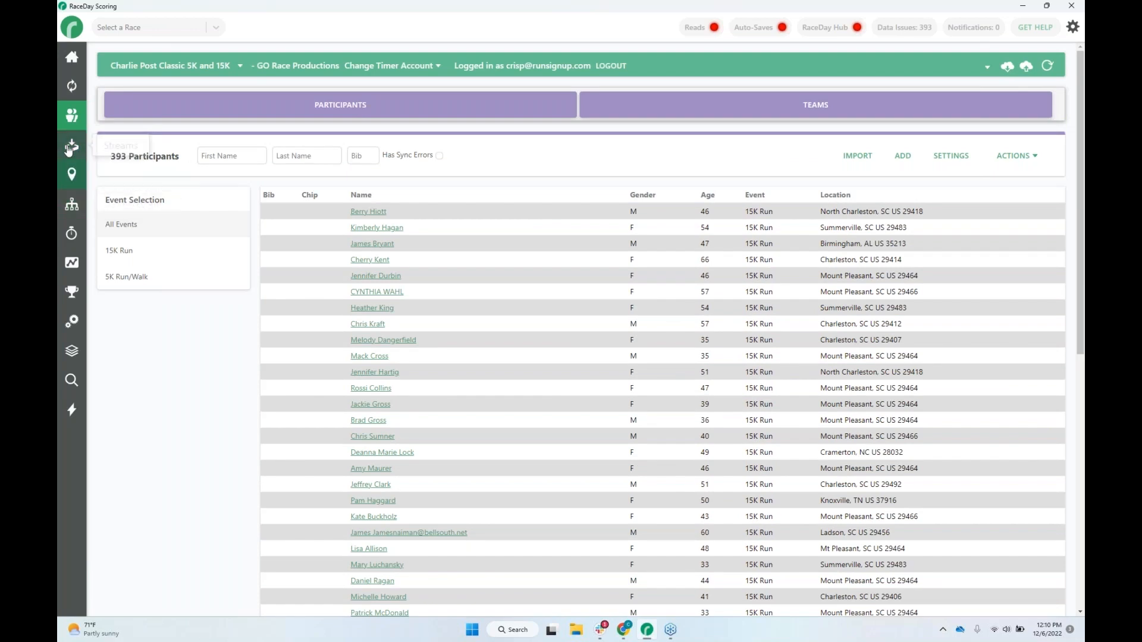
click(70, 172)
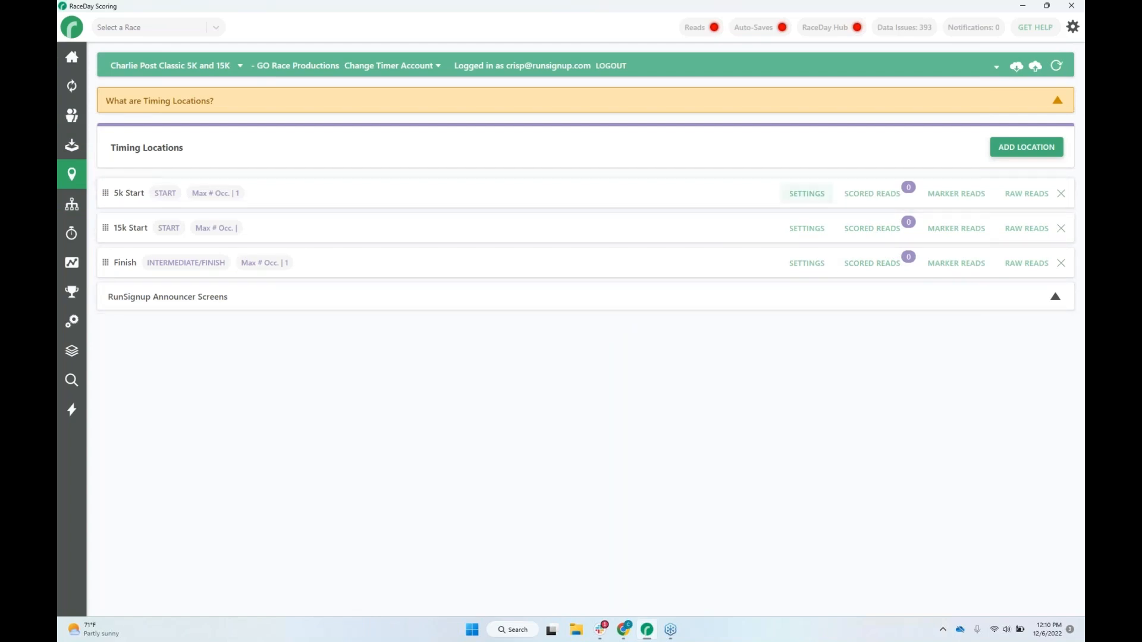
click(806, 194)
scroll(679, 404, down, 1)
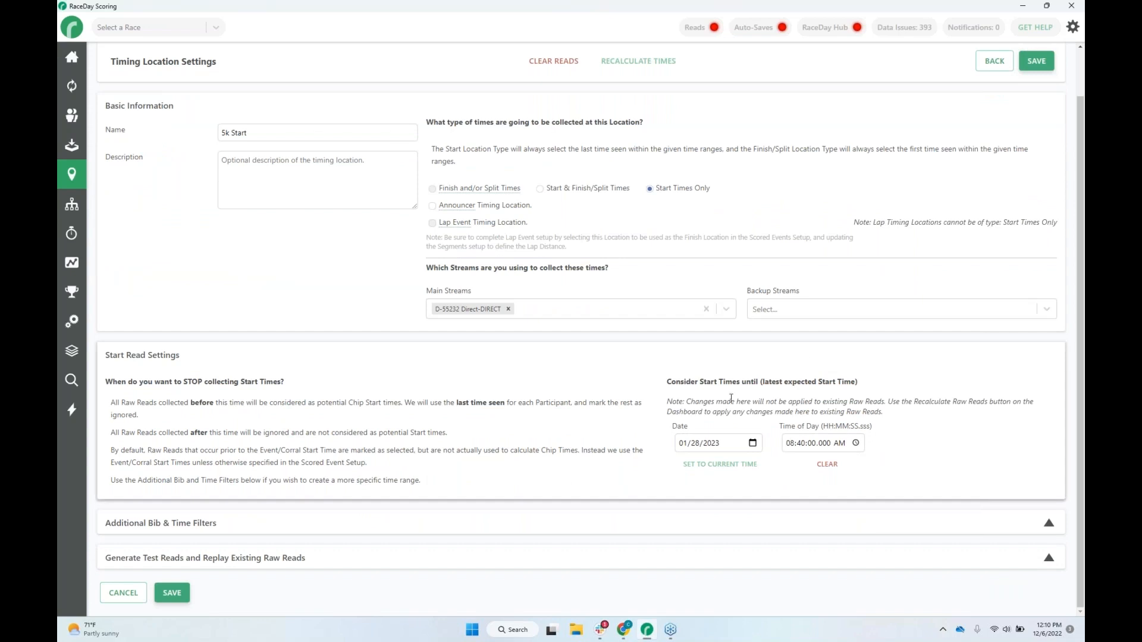
click(878, 530)
scroll(889, 448, down, 3)
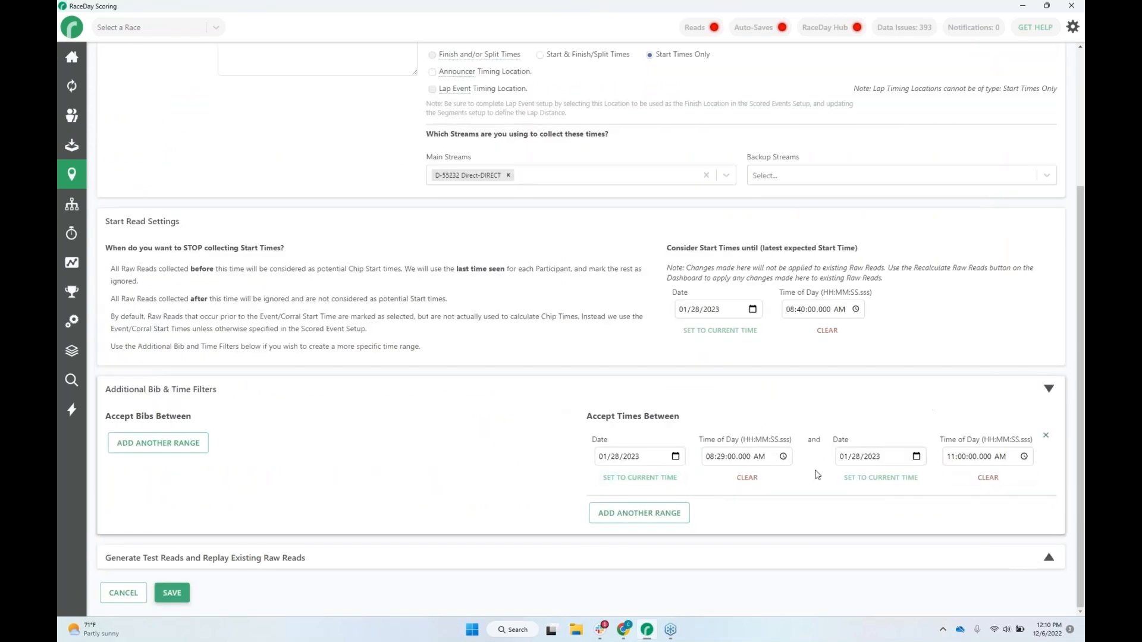
click(123, 593)
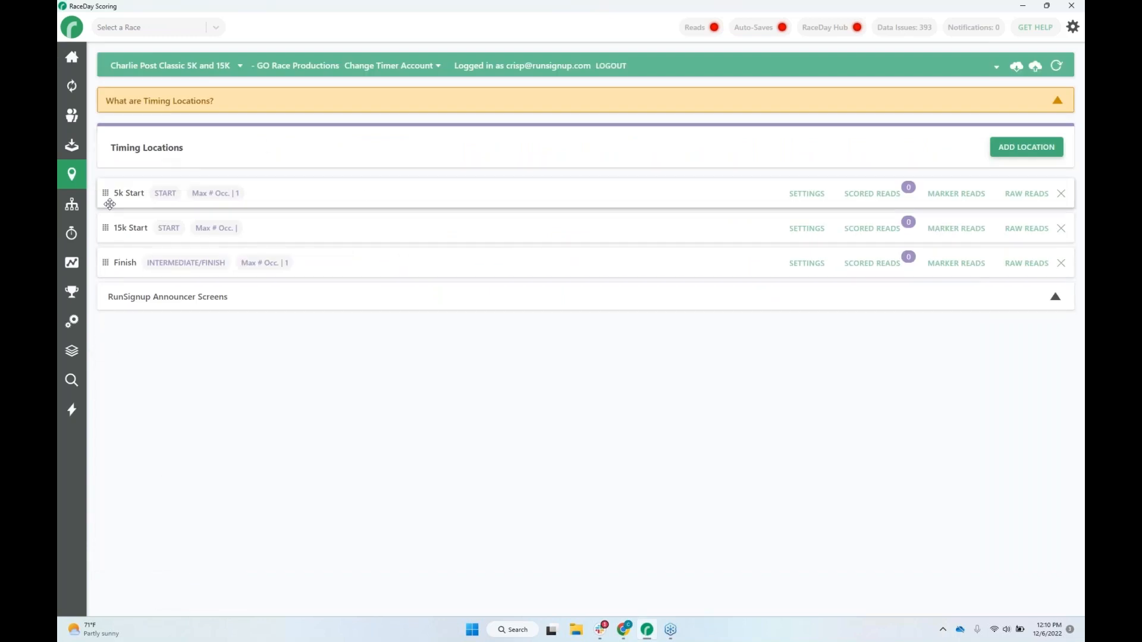
Review the scored event settings for the 15K Run and 5K Run/Walk, and check the corrals.
click(71, 204)
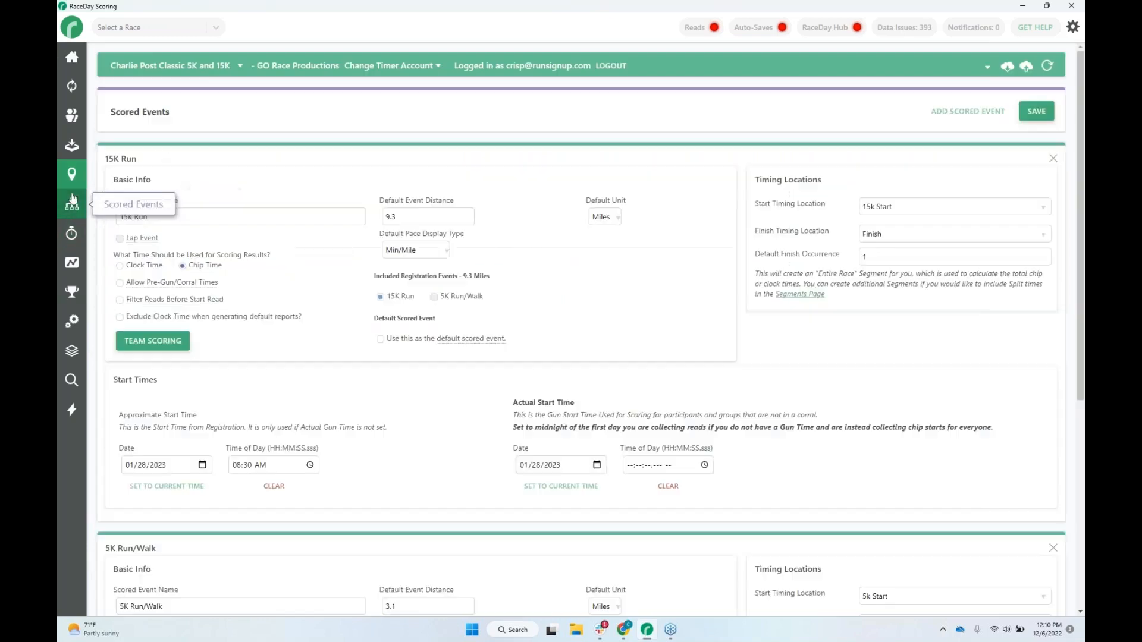
scroll(655, 308, down, 6)
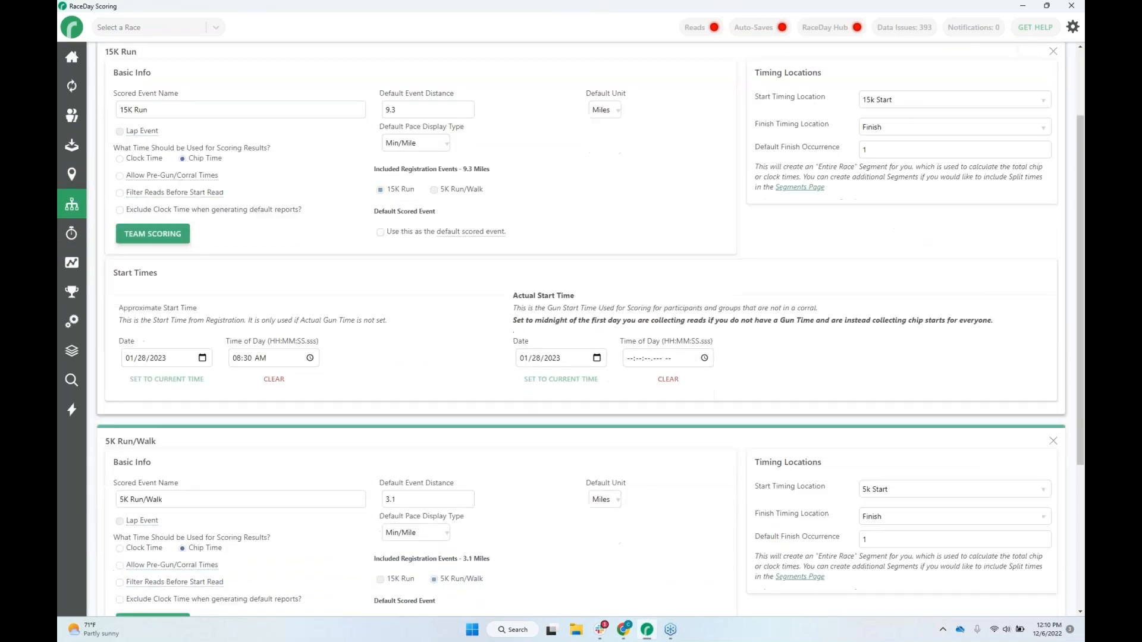
scroll(473, 494, up, 5)
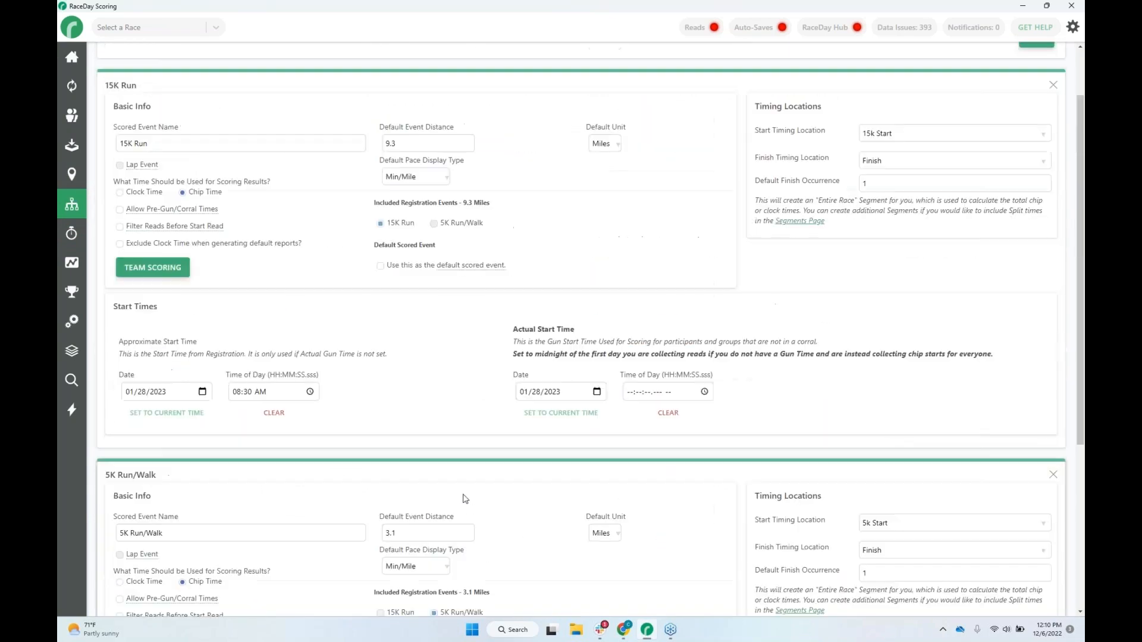
click(71, 235)
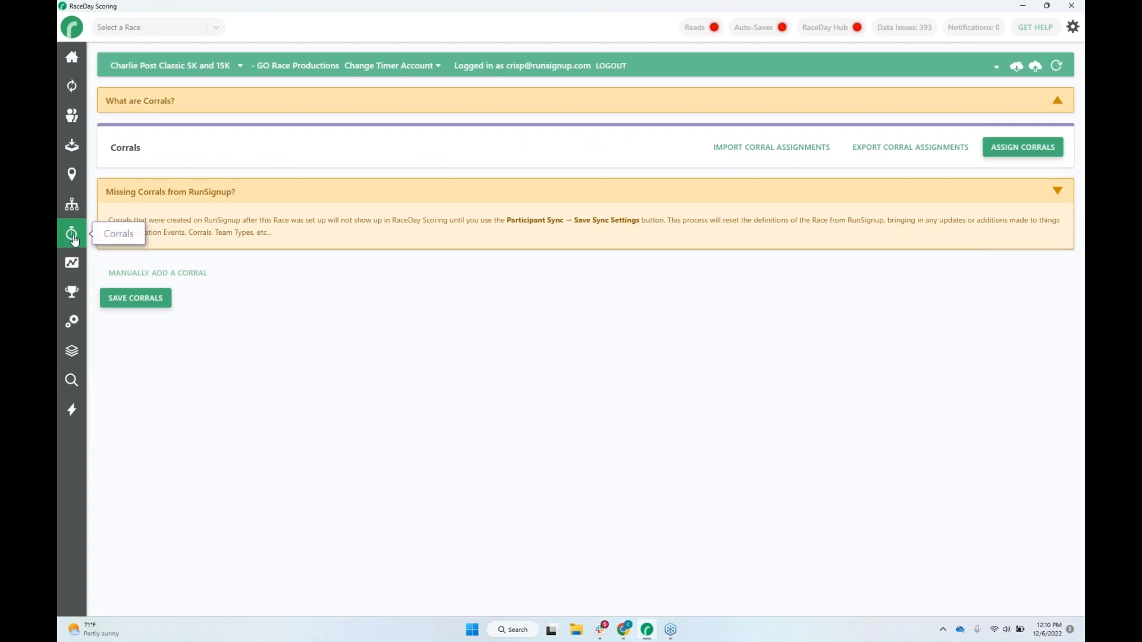
click(72, 262)
click(72, 233)
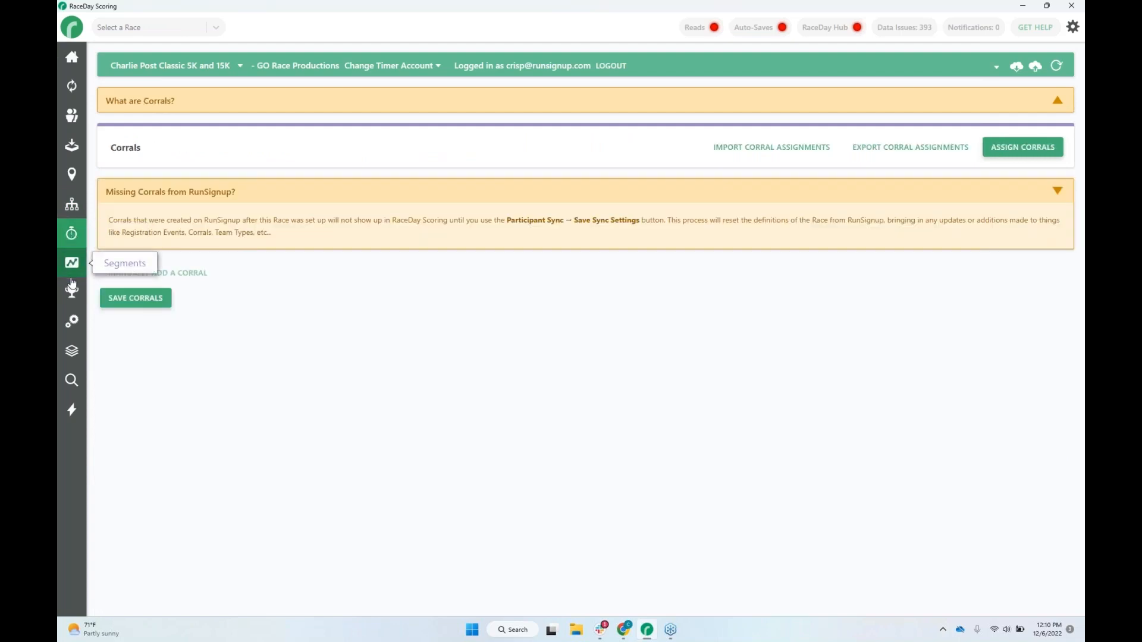
Review the 15K Run's top finisher bands and age groups, and check the report list.
click(72, 287)
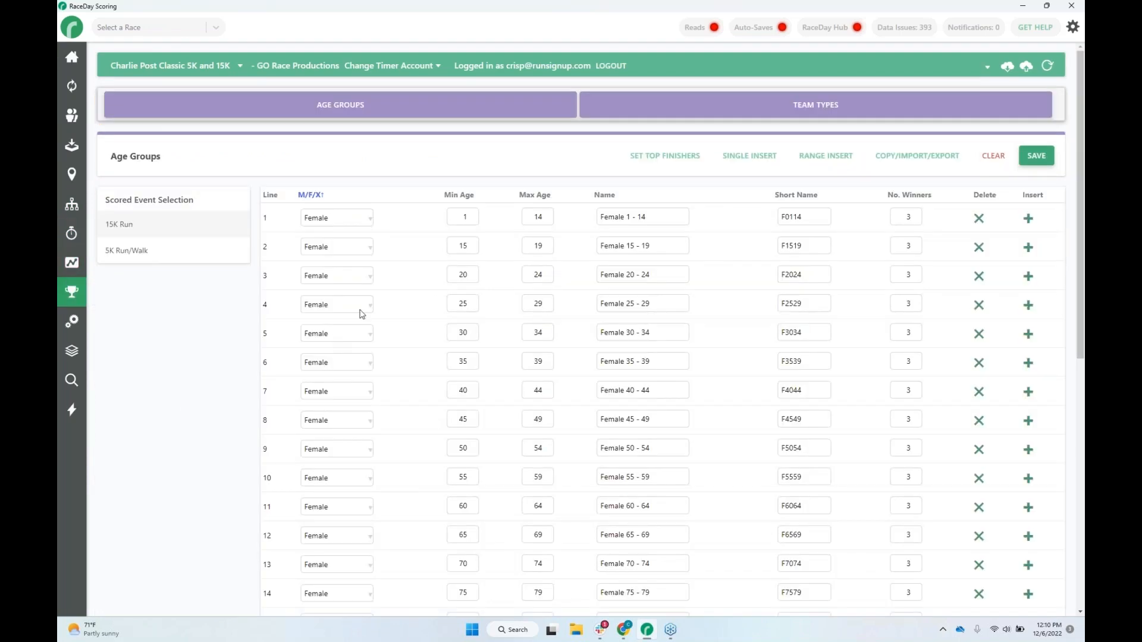
click(660, 156)
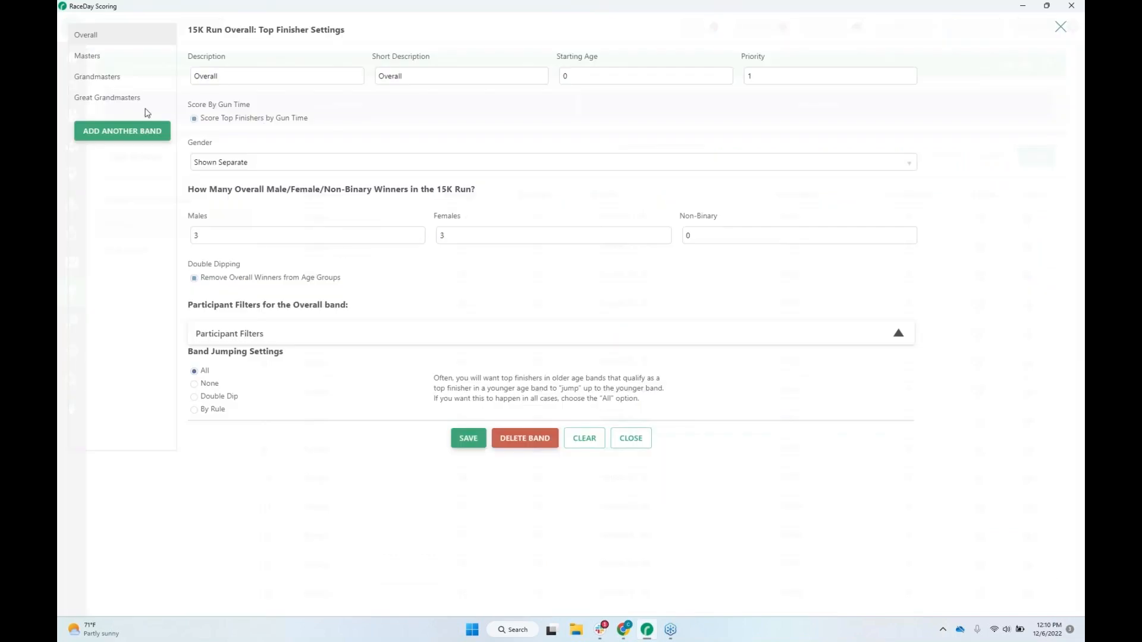
click(99, 60)
click(93, 78)
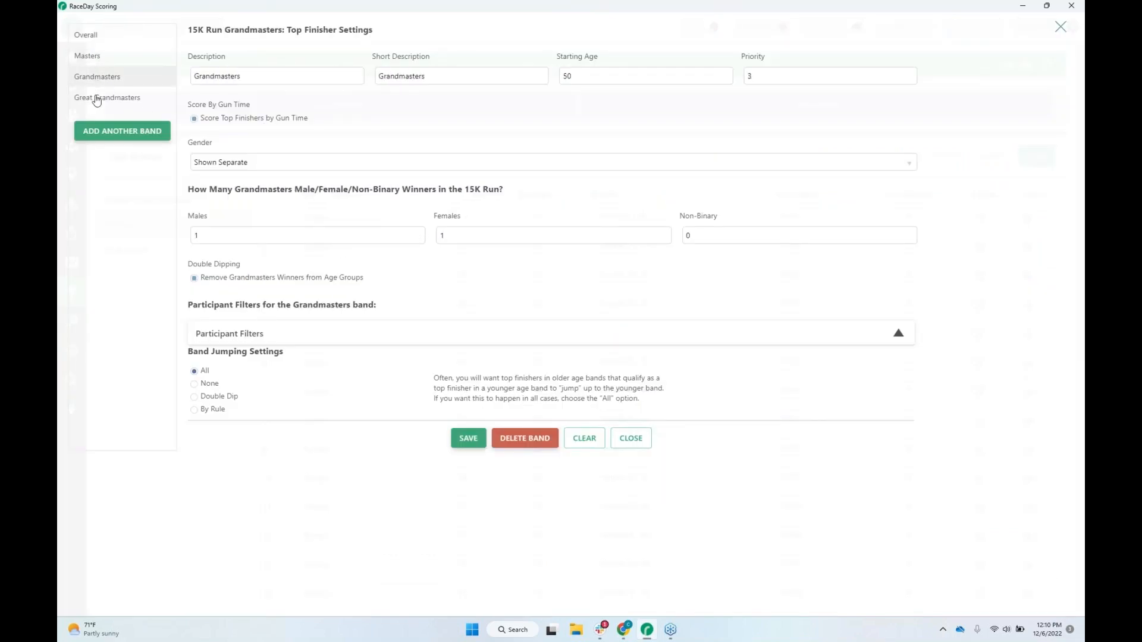
click(97, 99)
click(1060, 27)
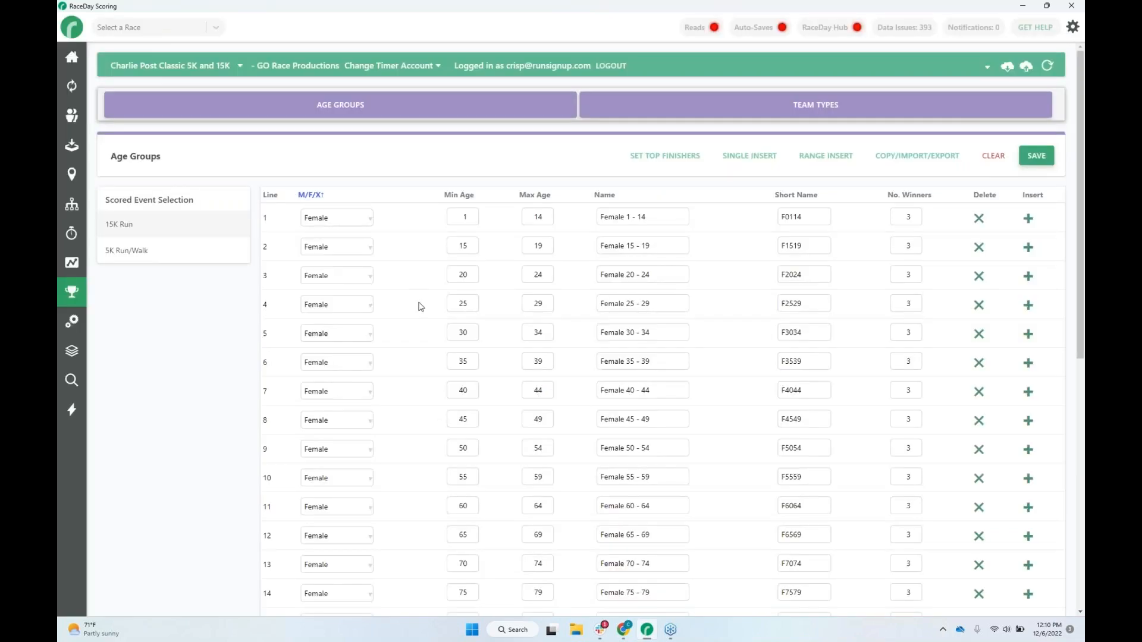
scroll(389, 305, down, 8)
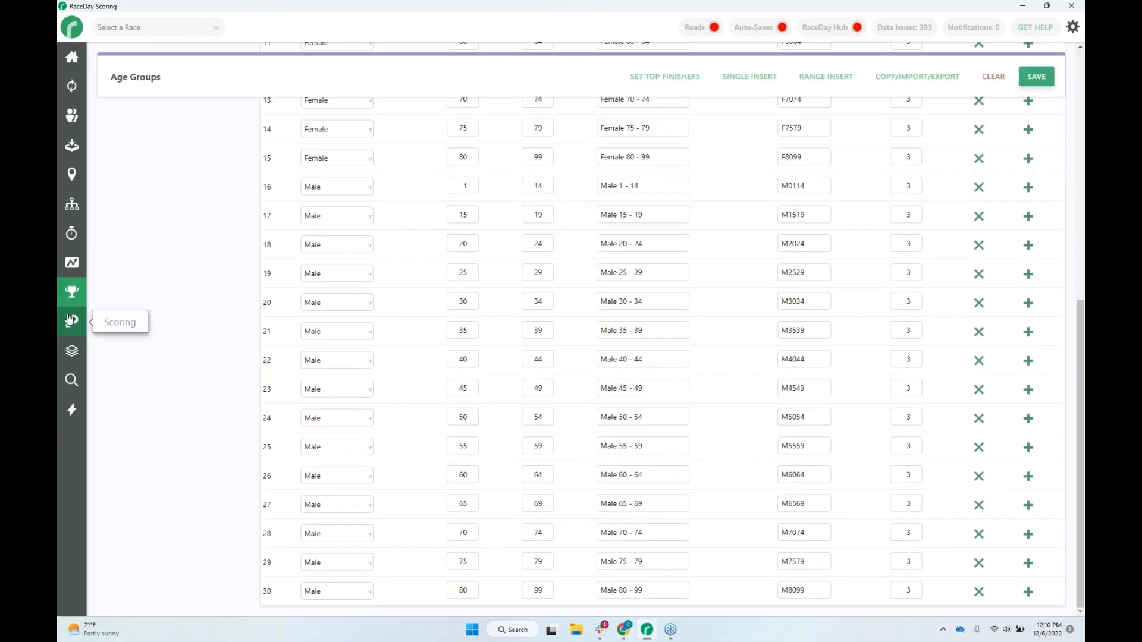
click(72, 351)
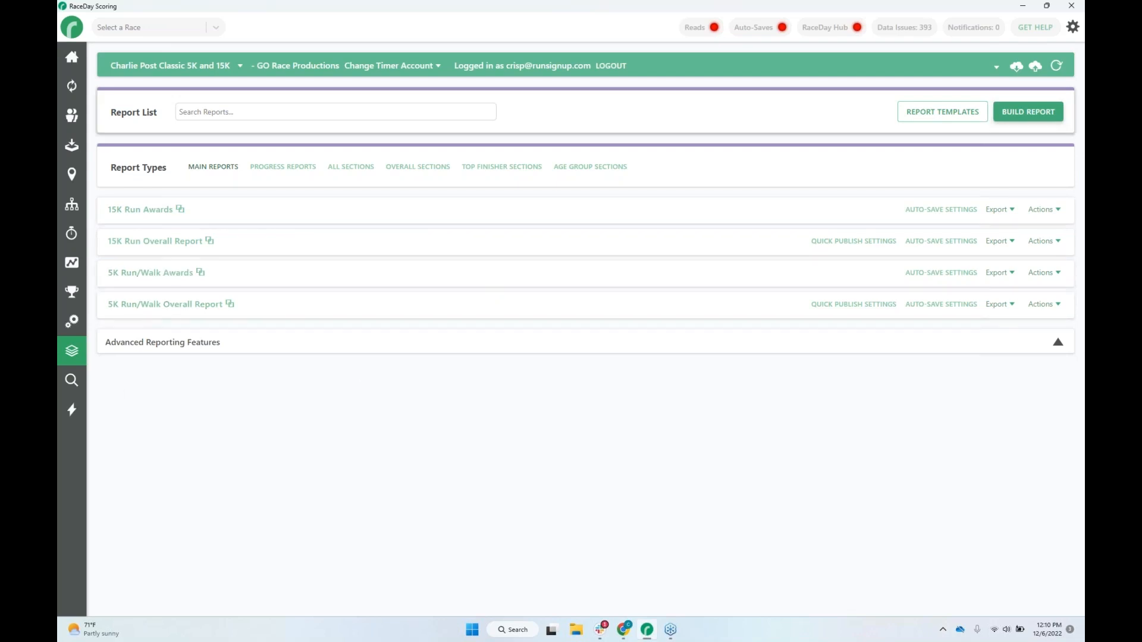
Reopen the 15K Run's top finisher settings and show the participant filters for the Great Grandmasters band.
click(71, 60)
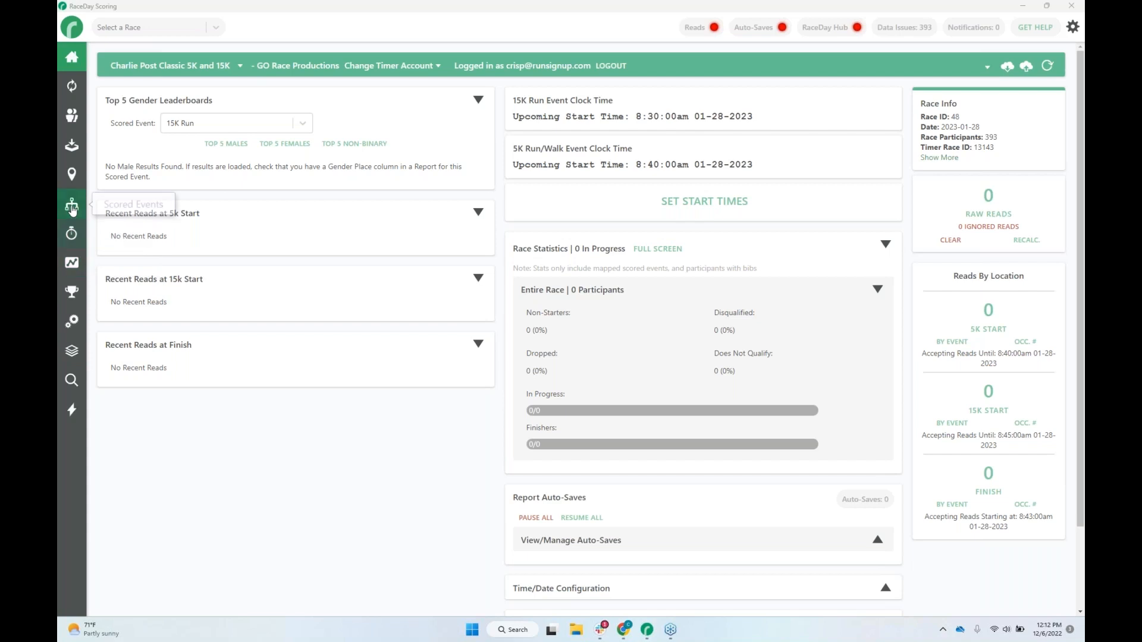
click(72, 294)
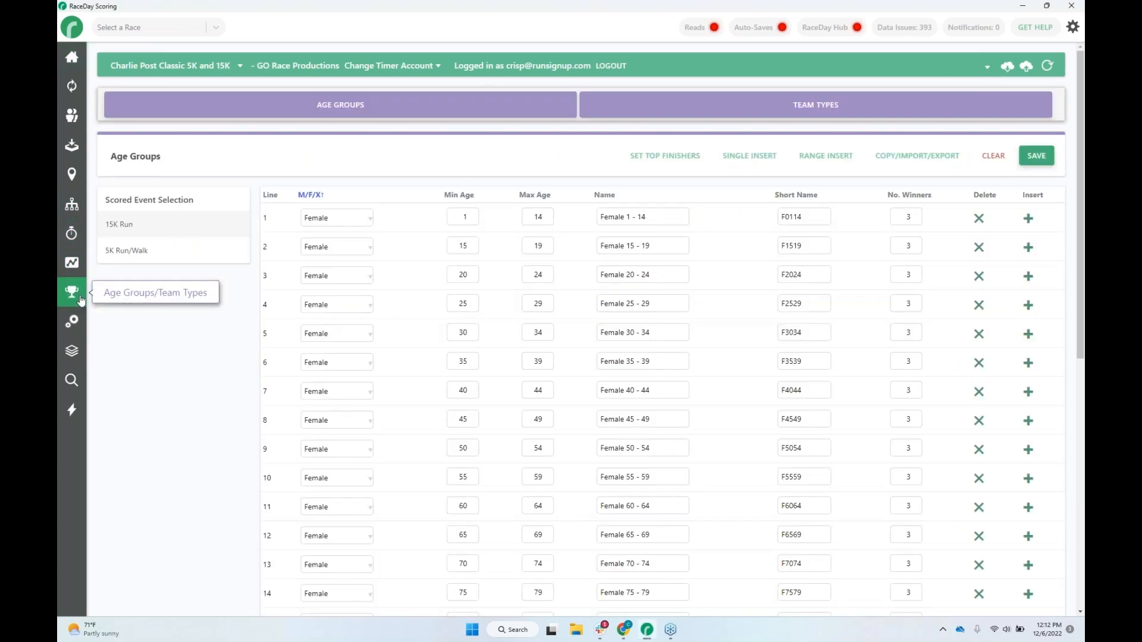
click(664, 156)
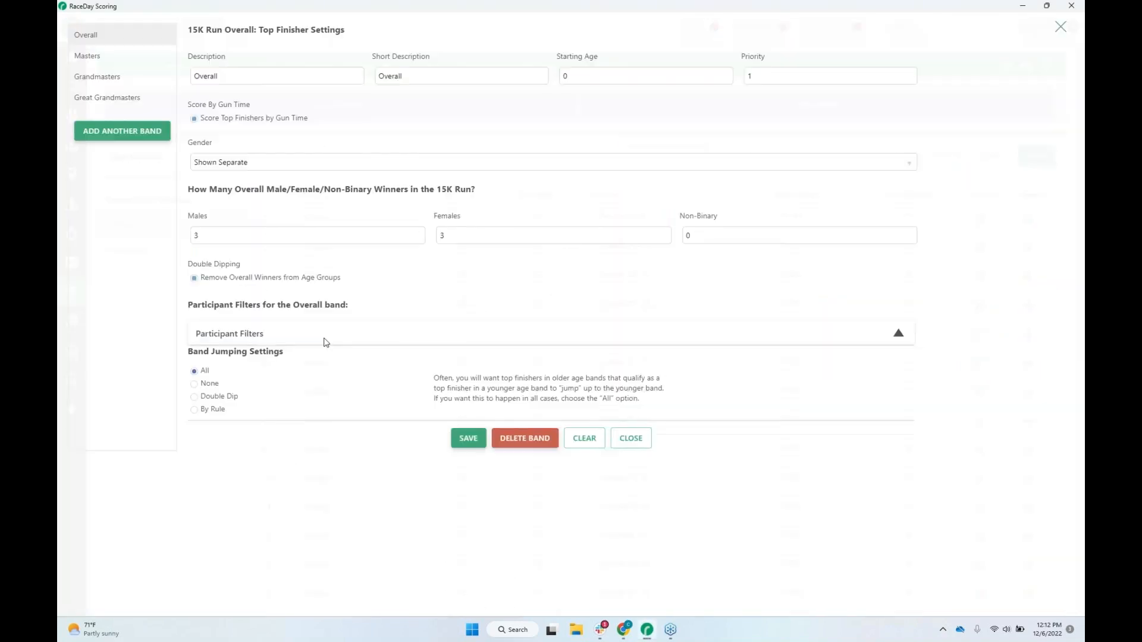
click(209, 334)
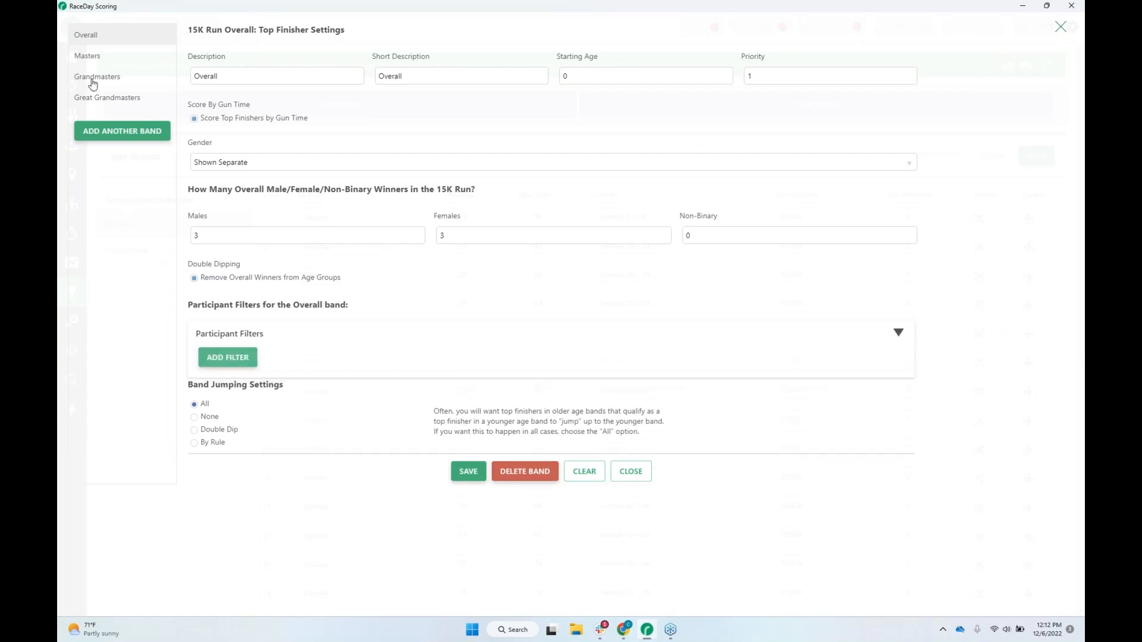
click(97, 99)
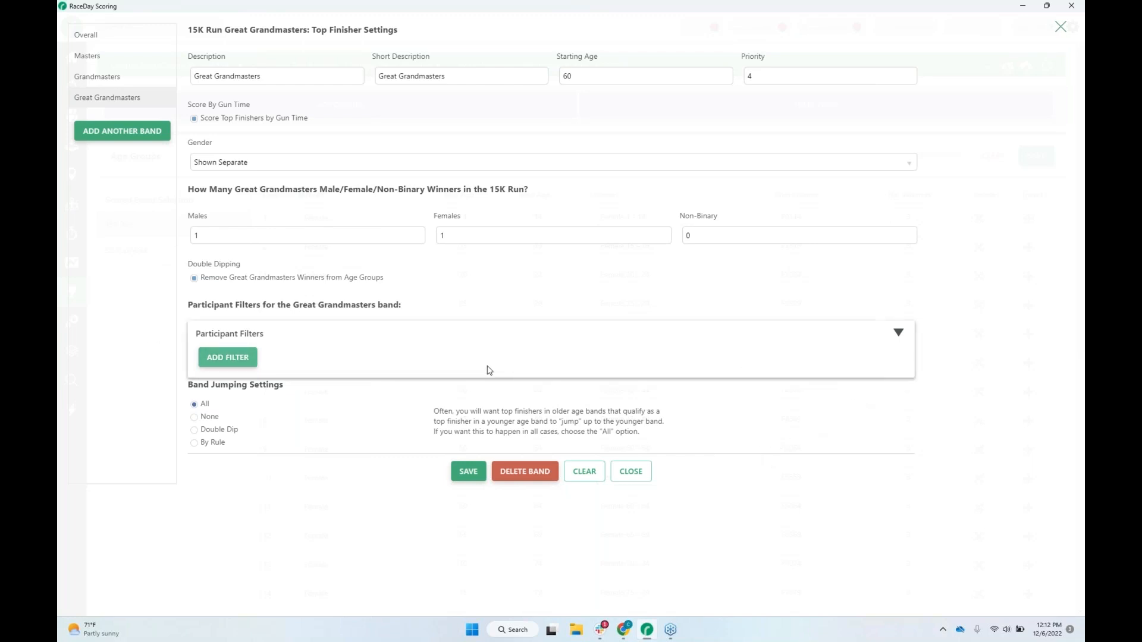
Add a blank participant filter to the Great Grandmasters band, browse its available fields, then clear the change and close the settings.
click(231, 360)
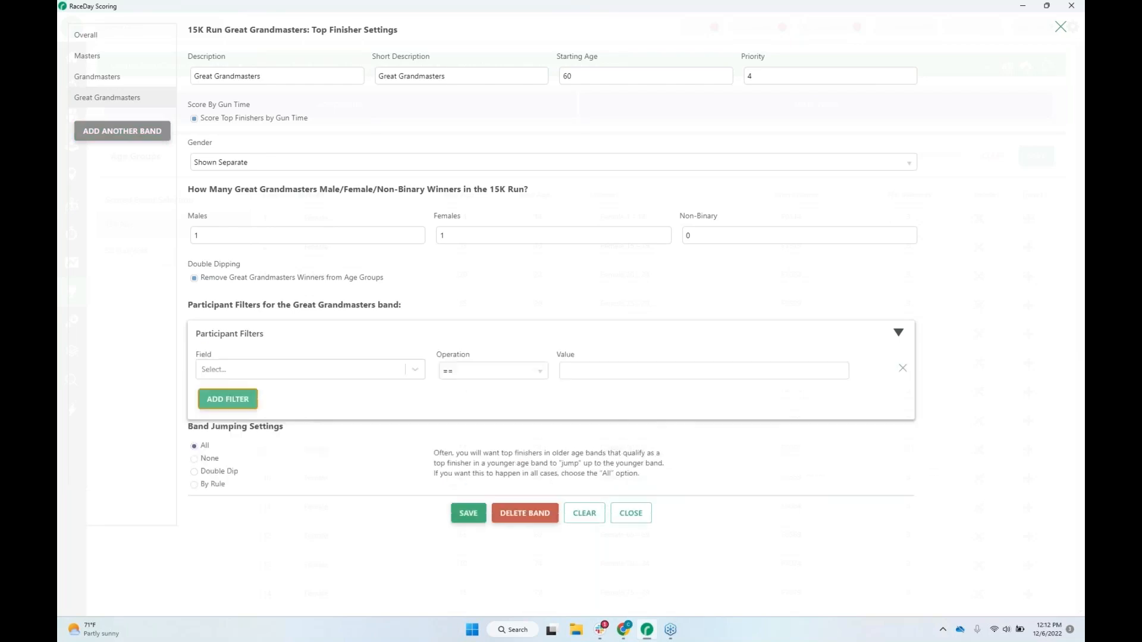
click(343, 372)
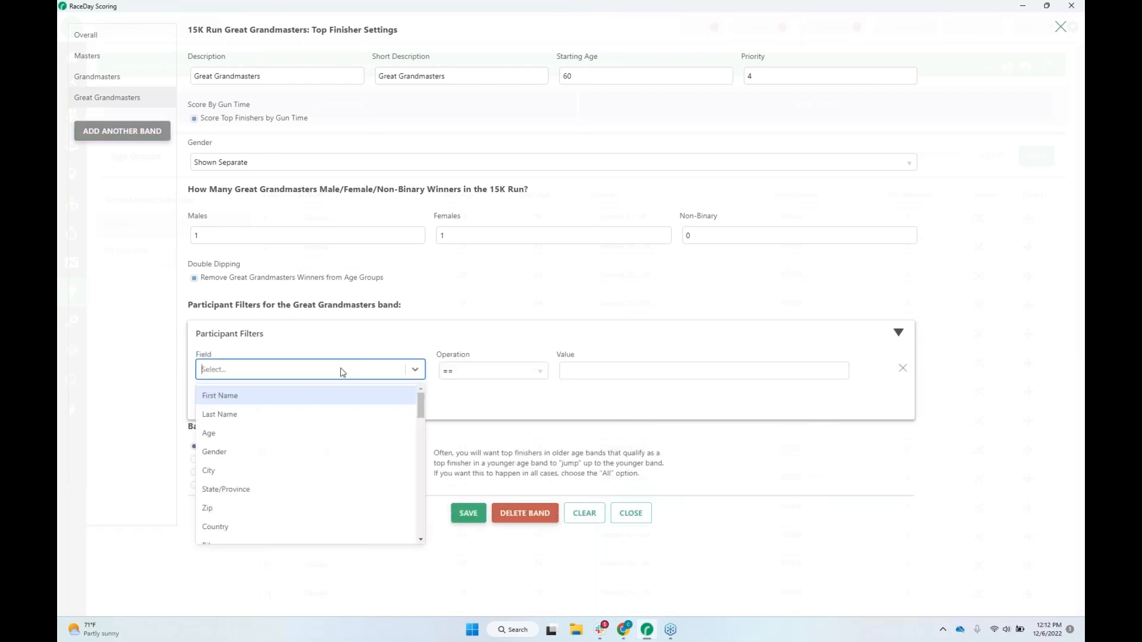
click(168, 351)
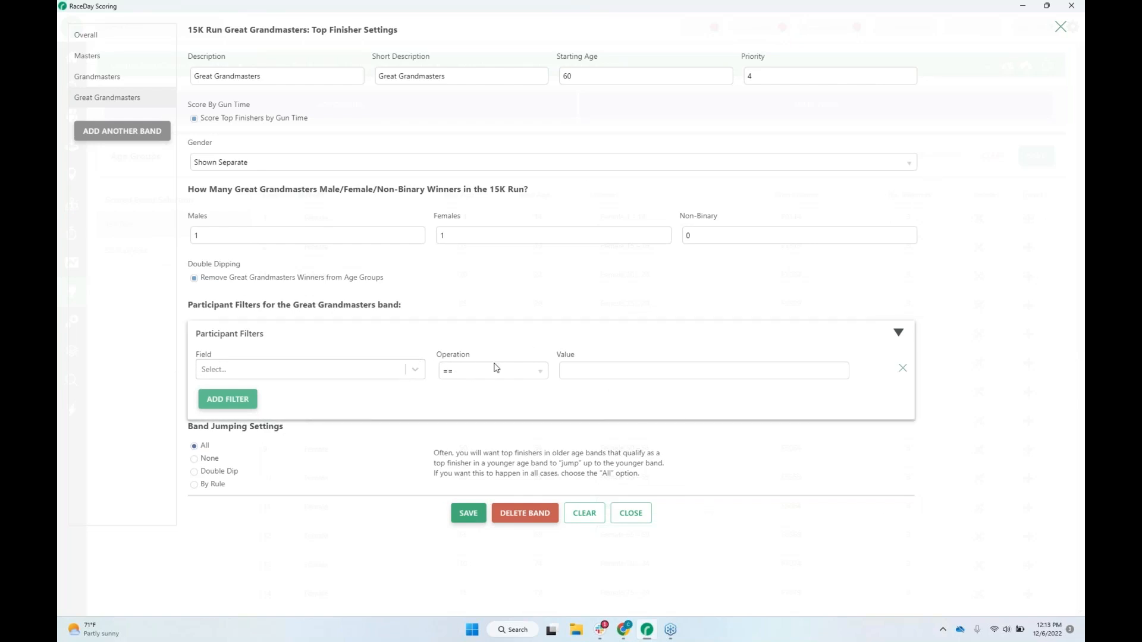
click(415, 369)
scroll(410, 444, down, 3)
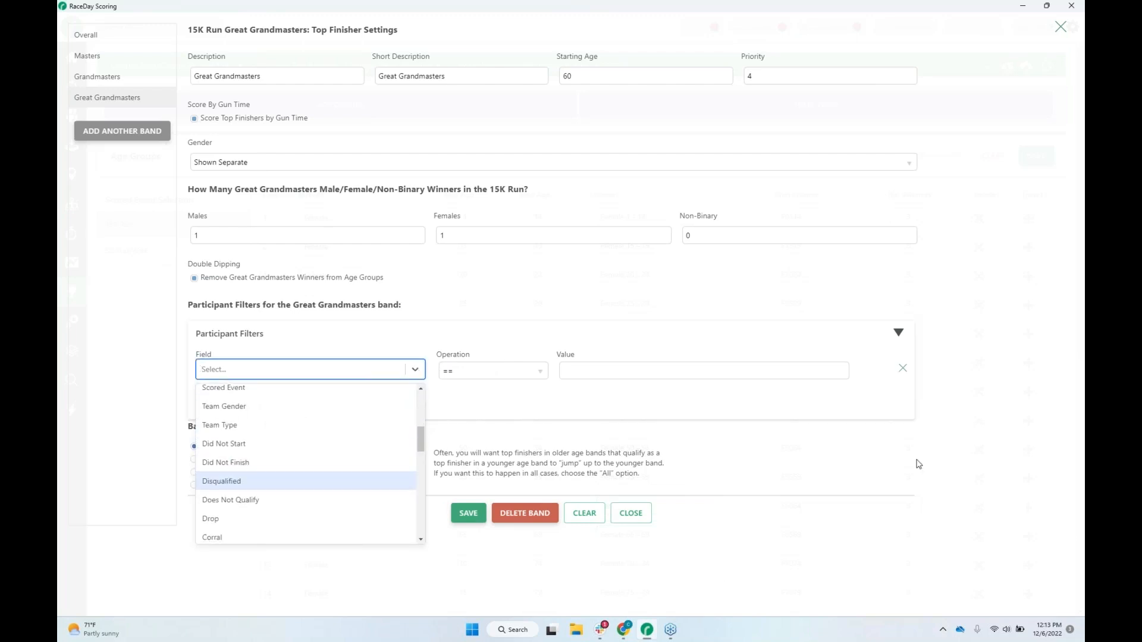
click(1026, 394)
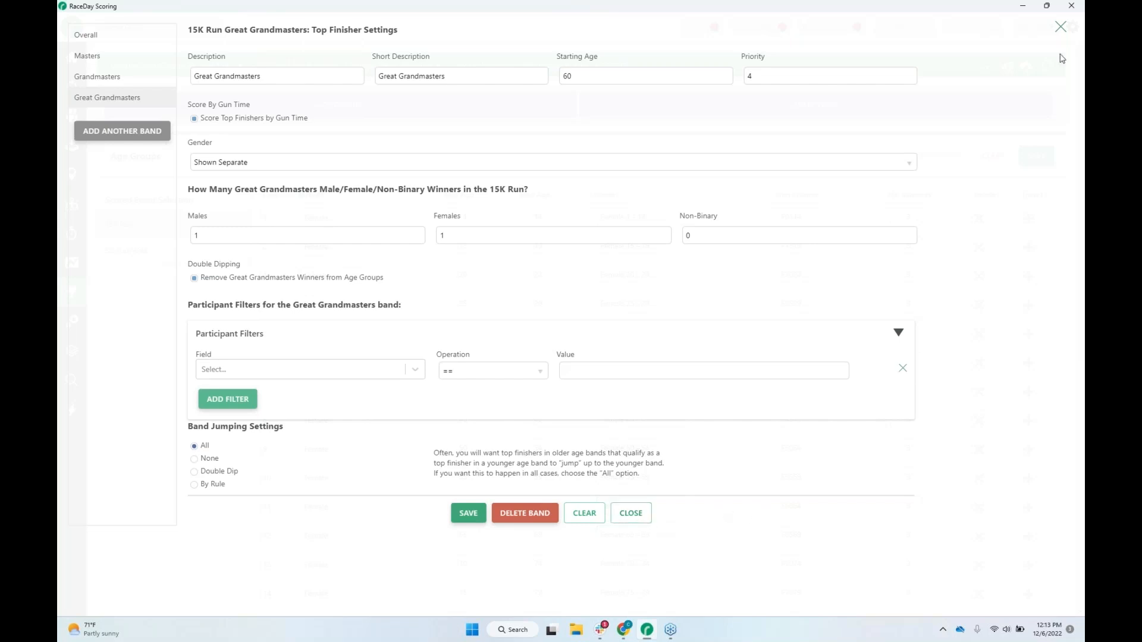
click(1060, 27)
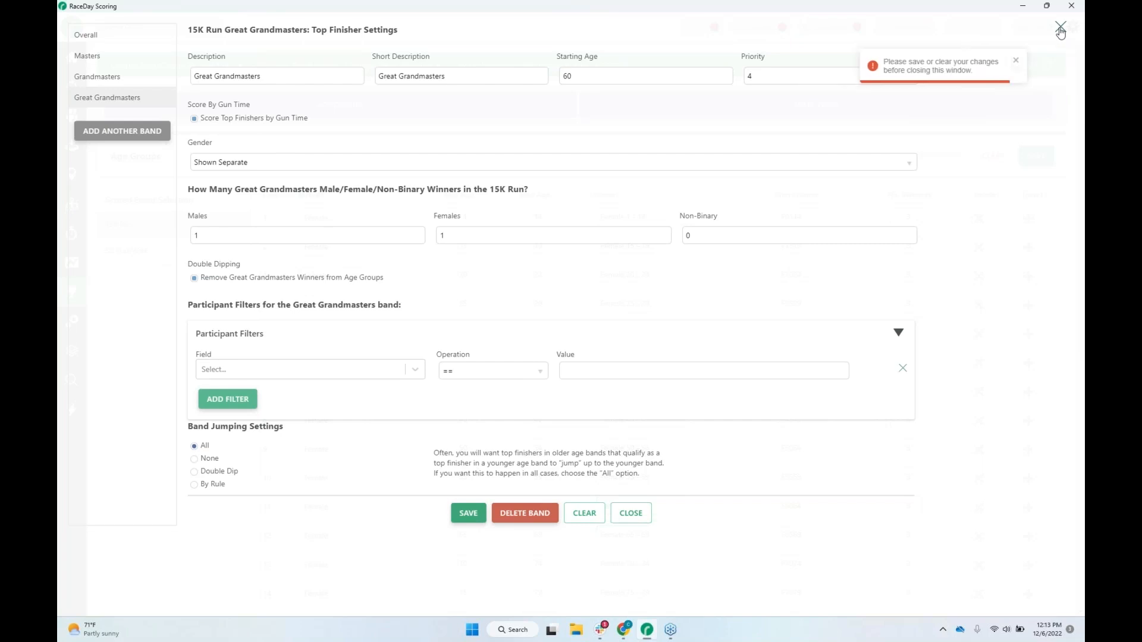
click(631, 515)
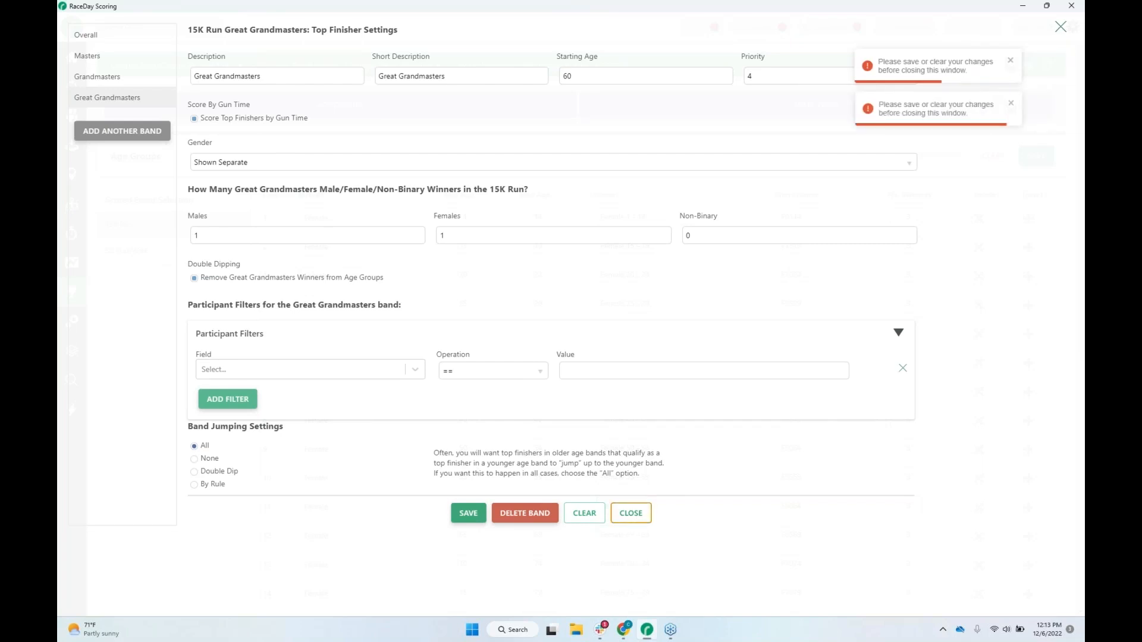
click(586, 515)
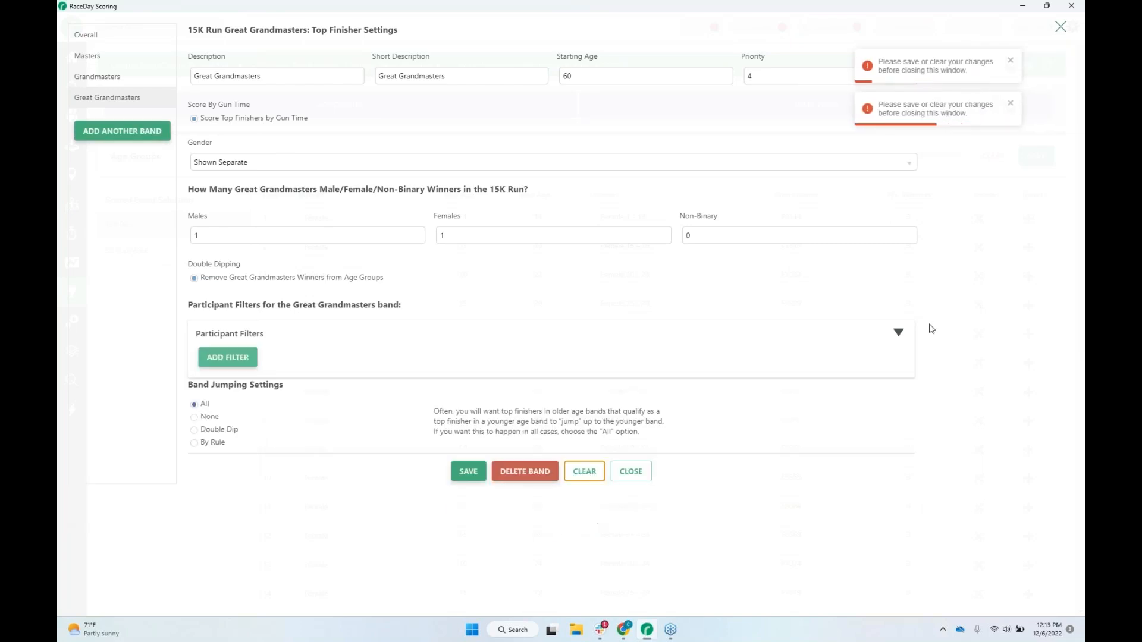
click(1060, 26)
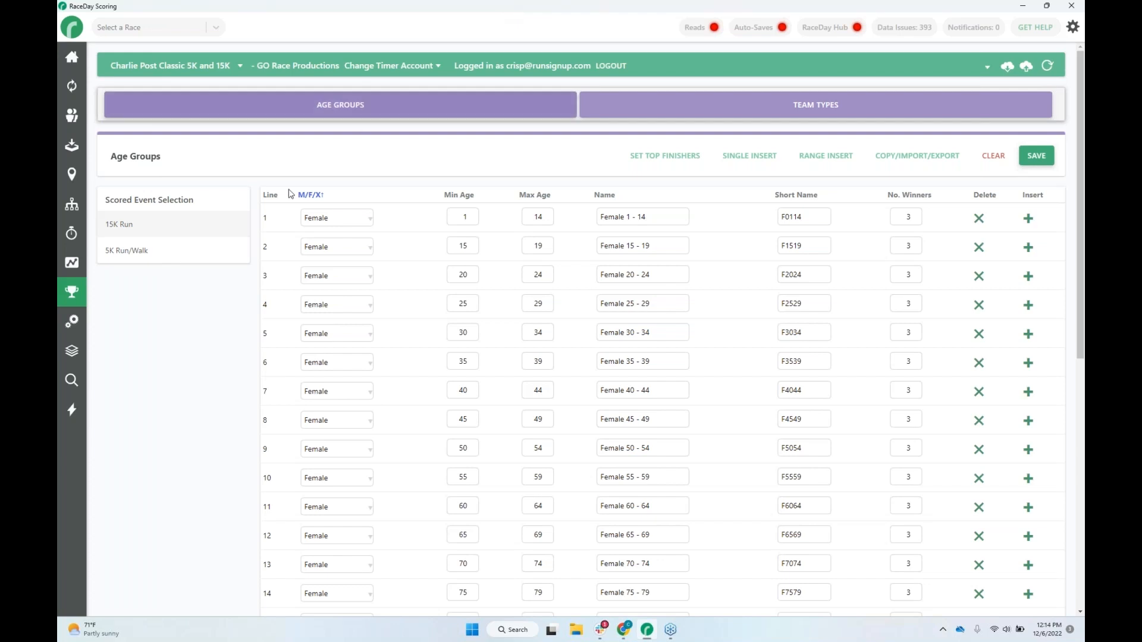
Review the D-55232 Direct stream's settings, including its timing location assignment, and return to the streams list.
click(72, 175)
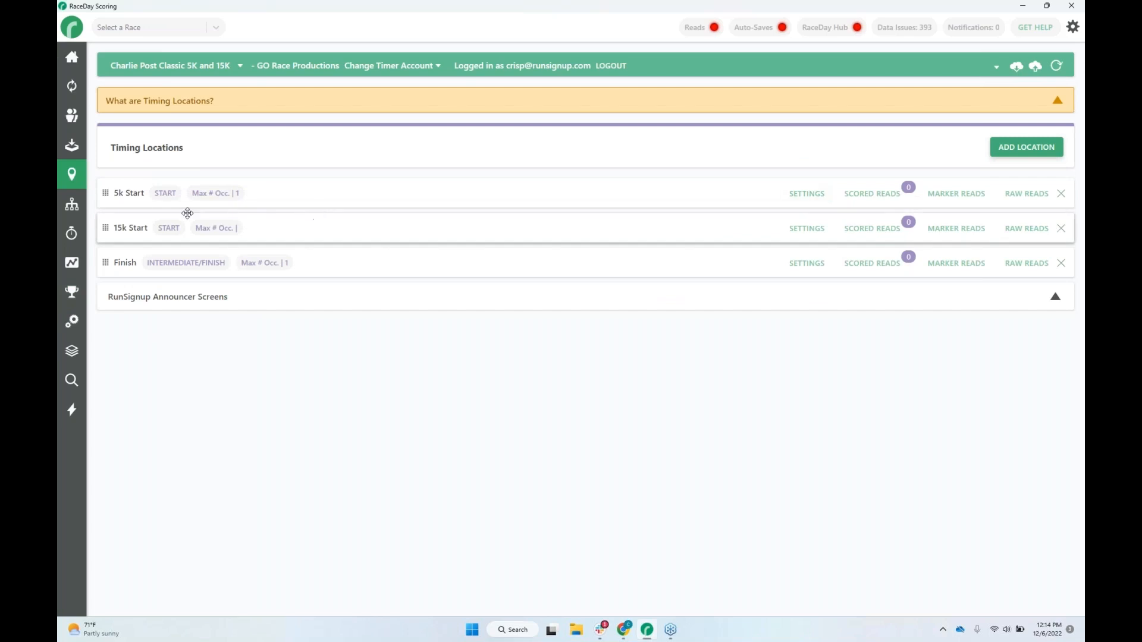
click(71, 145)
click(955, 229)
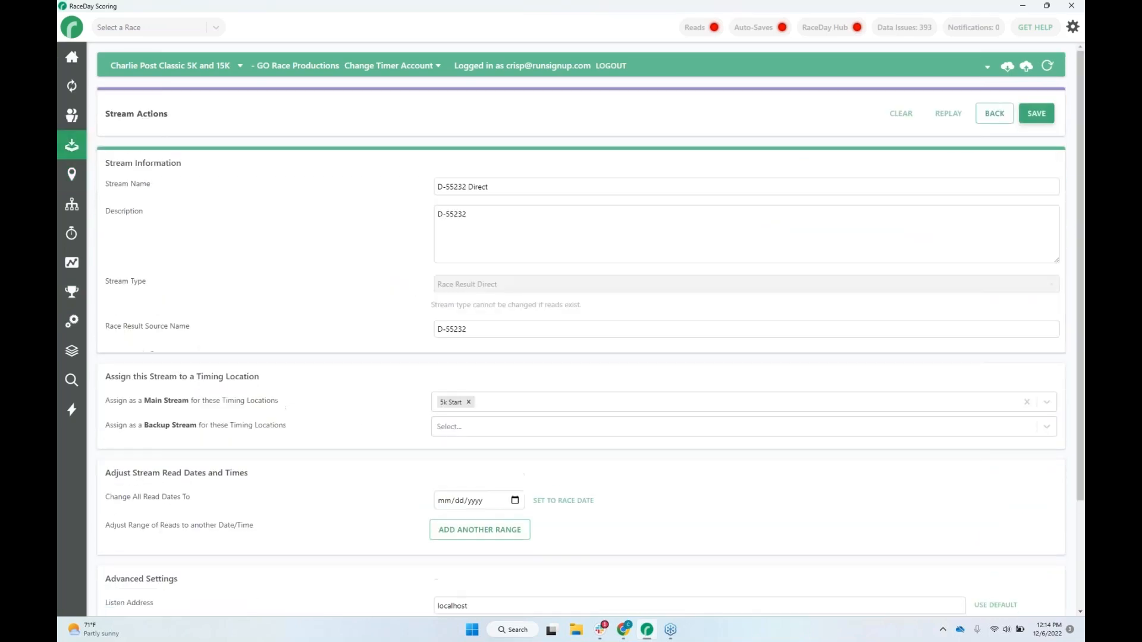
scroll(621, 349, down, 3)
scroll(386, 425, up, 3)
click(994, 113)
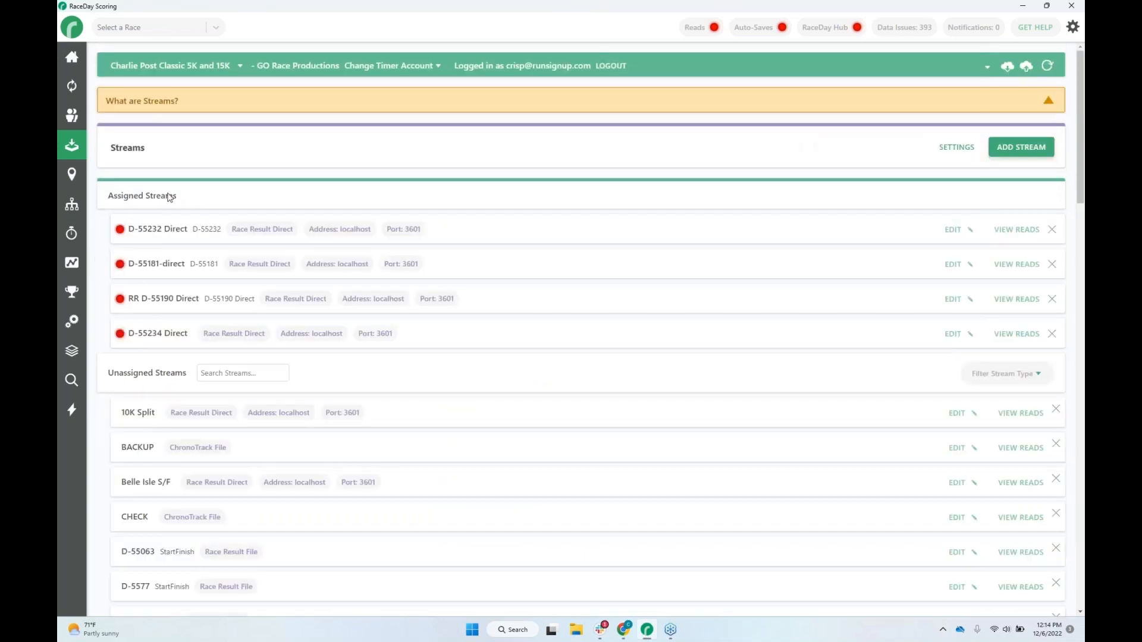
Open the 5k Start timing location's settings and expand the options for generating test reads and replaying raw reads.
click(72, 174)
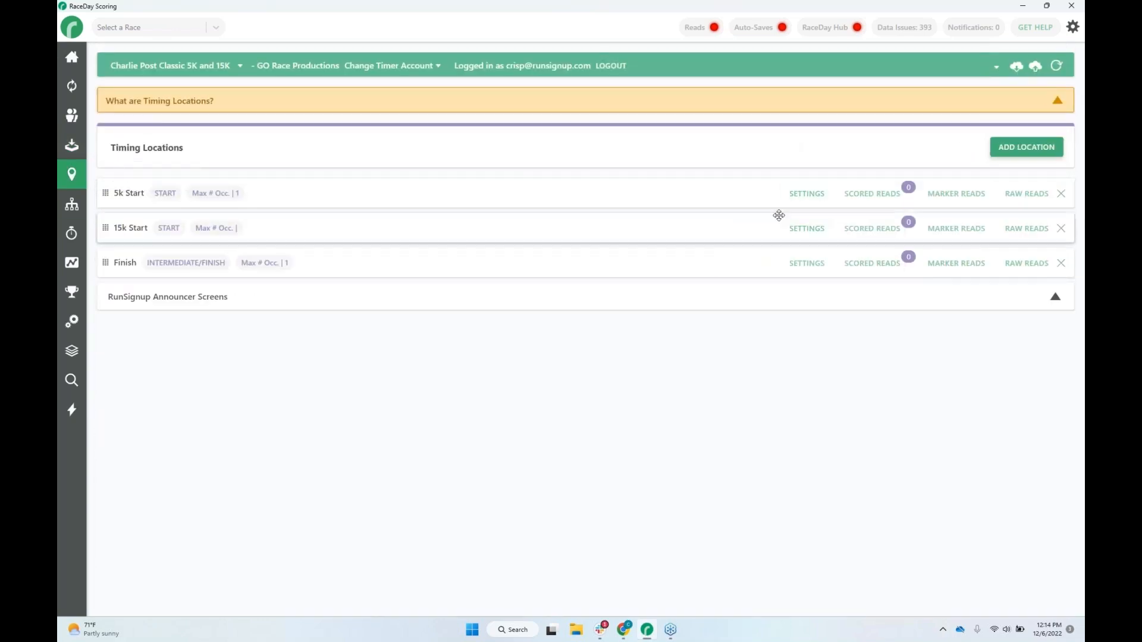
click(805, 195)
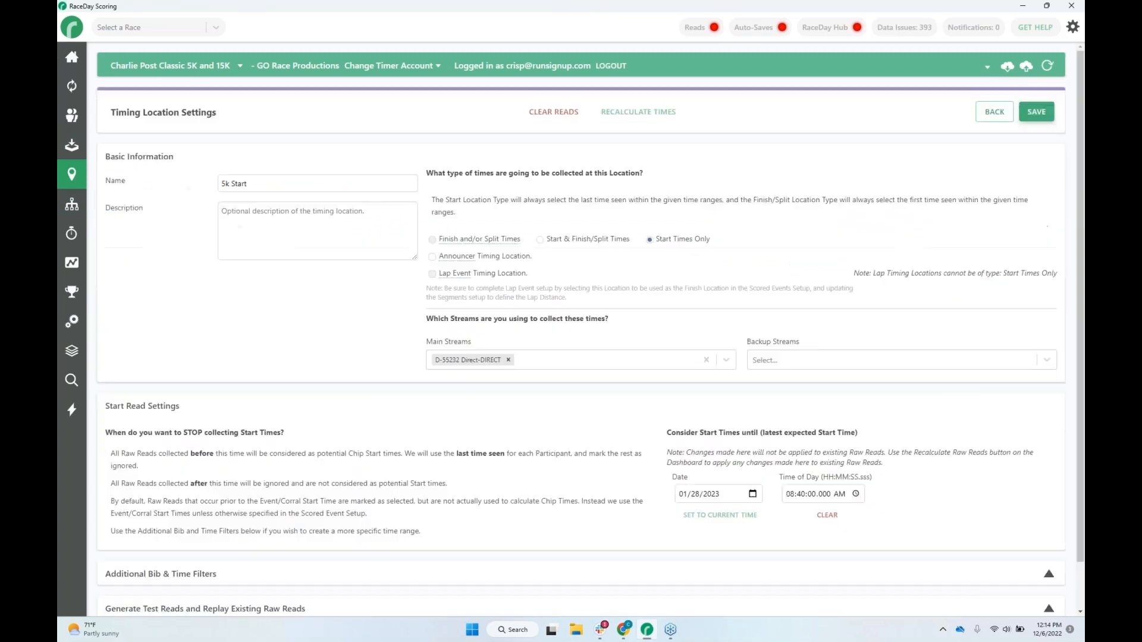
scroll(577, 323, down, 1)
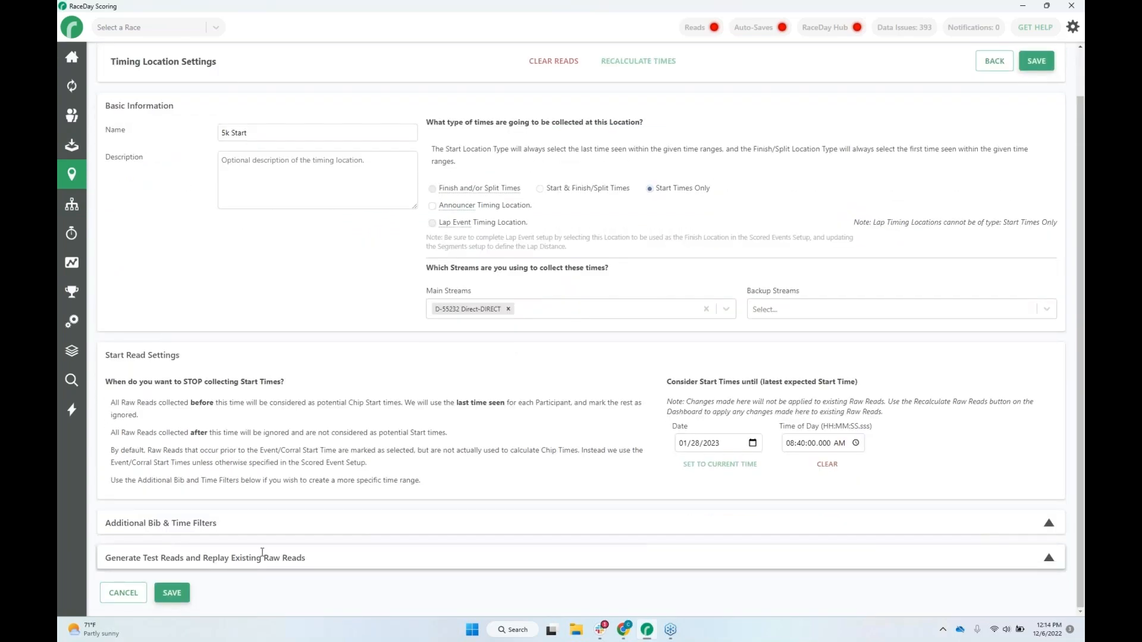
click(375, 565)
scroll(297, 523, down, 3)
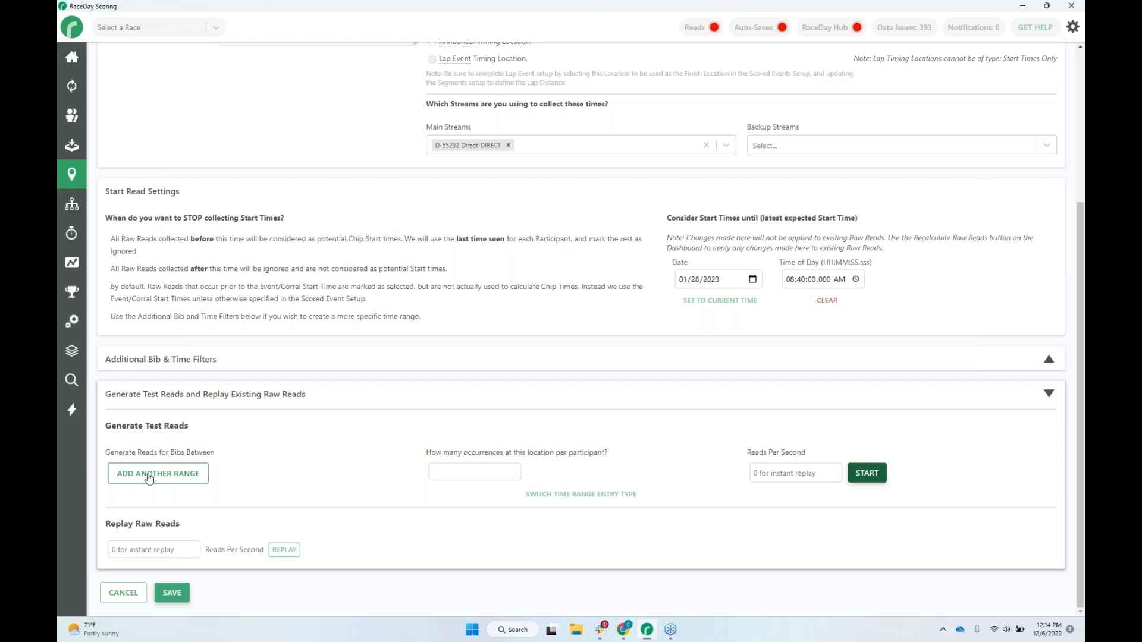
Add a test-read bib range of 1 to "25-", with 1 occurrence per participant and 0 reads per second.
click(171, 474)
click(163, 475)
key(Tab)
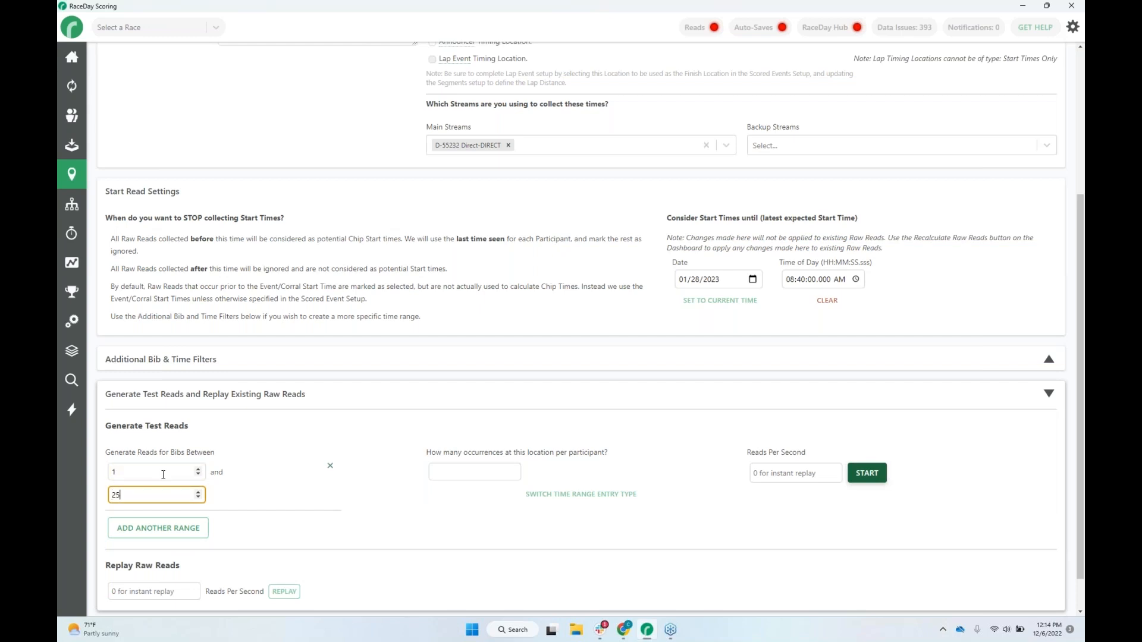
text(25-)
click(466, 474)
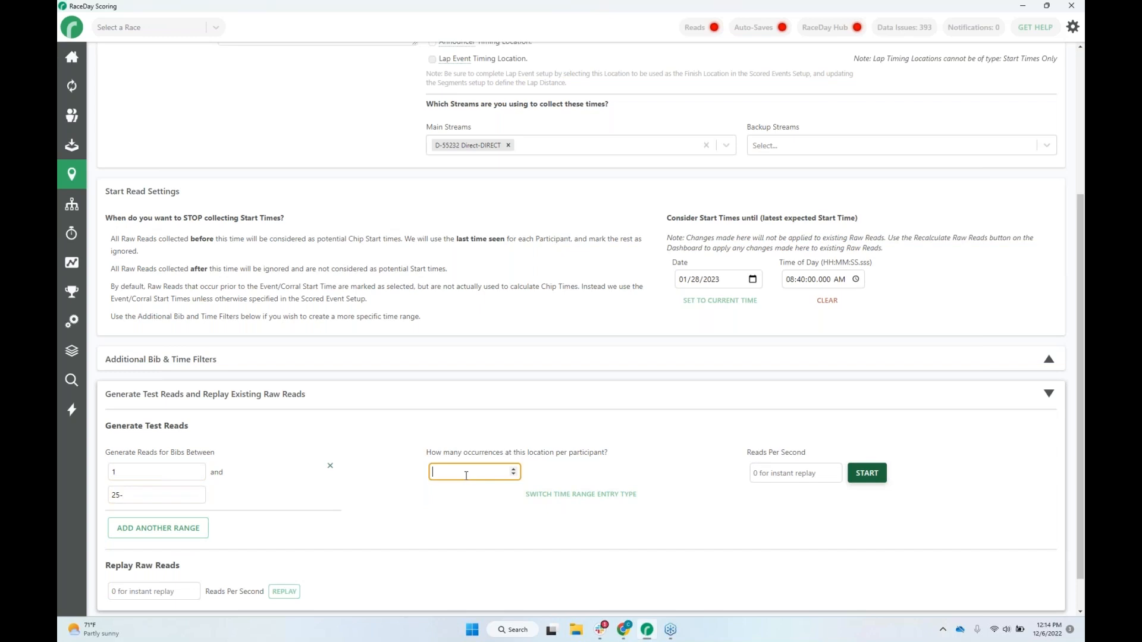
text(1)
click(812, 471)
text(0)
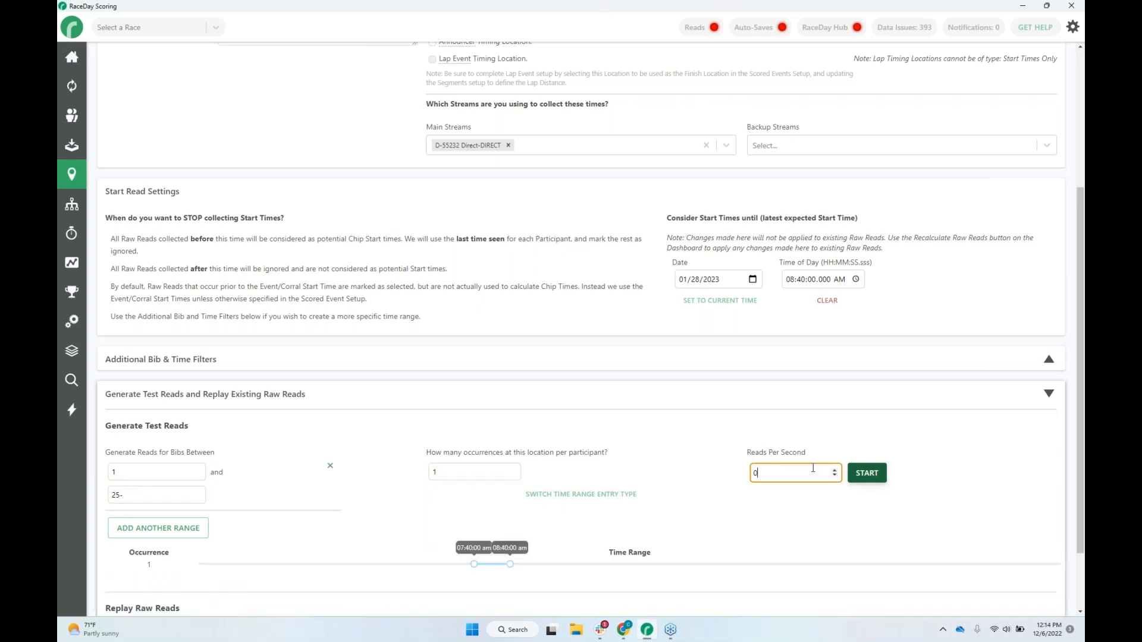
Narrow the time range of test-read occurrence 1 to end at 08:25:00 am and save the location settings.
scroll(726, 515, down, 2)
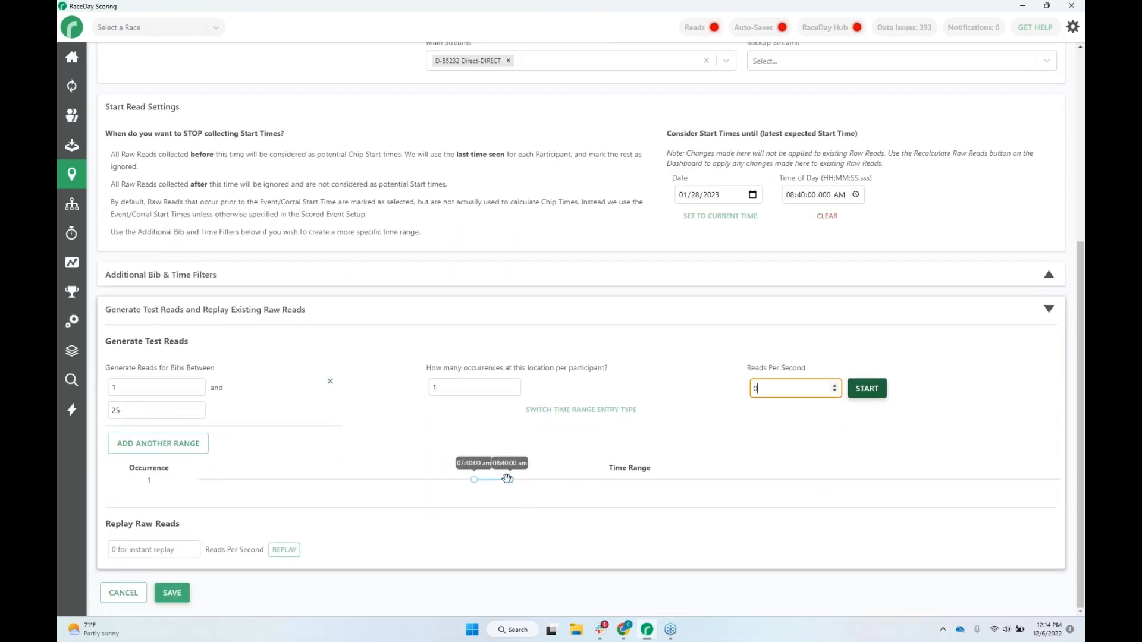
mouse_move(509, 479)
mouse_down()
mouse_move(477, 479)
mouse_move(487, 479)
mouse_up()
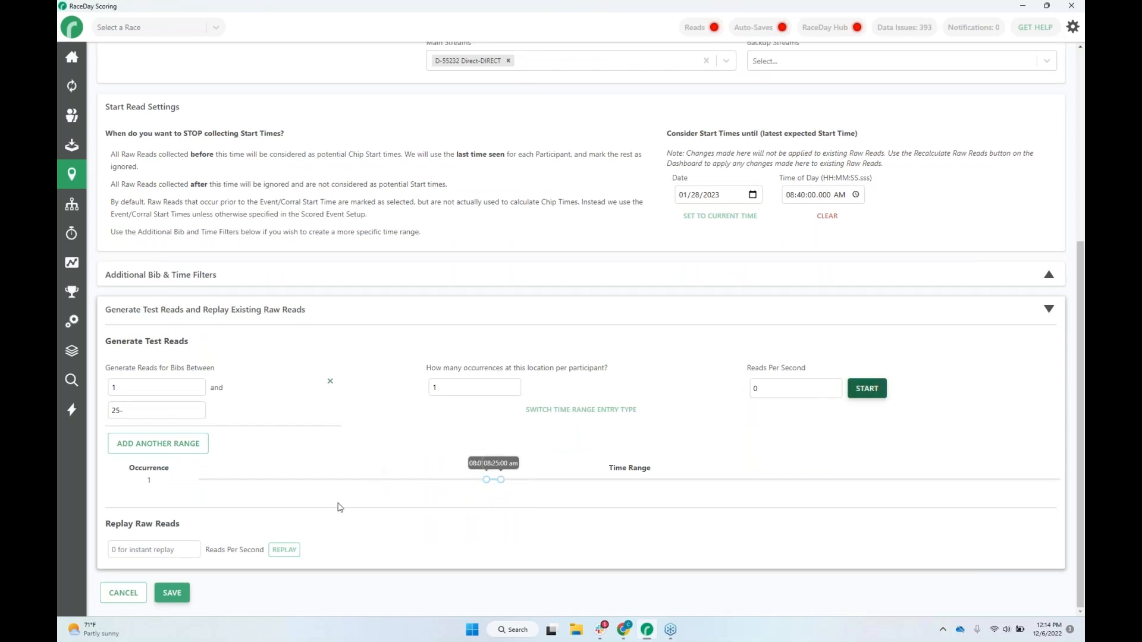
click(169, 592)
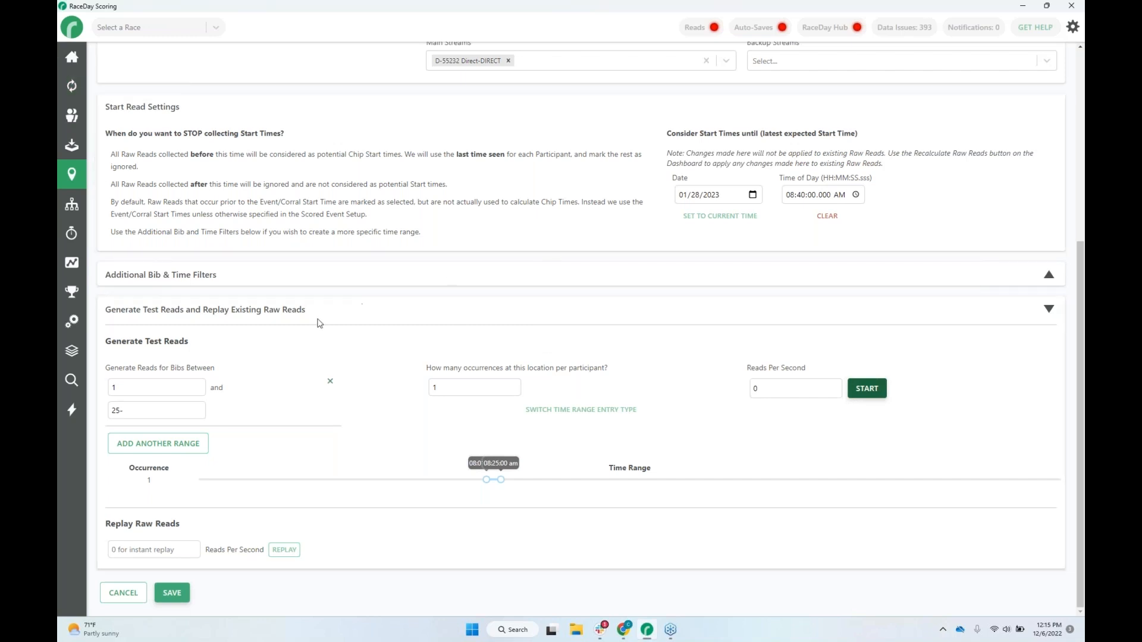
Correct the upper bib of the test-read range to 250 and start generating the test reads.
drag(127, 415, 122, 415)
click(866, 389)
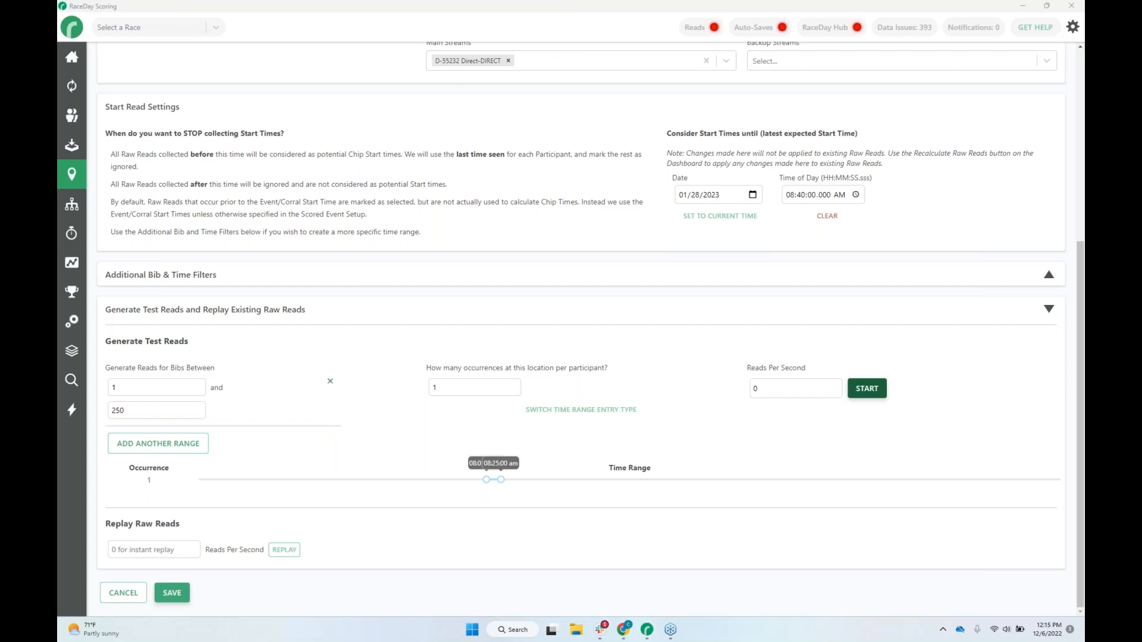